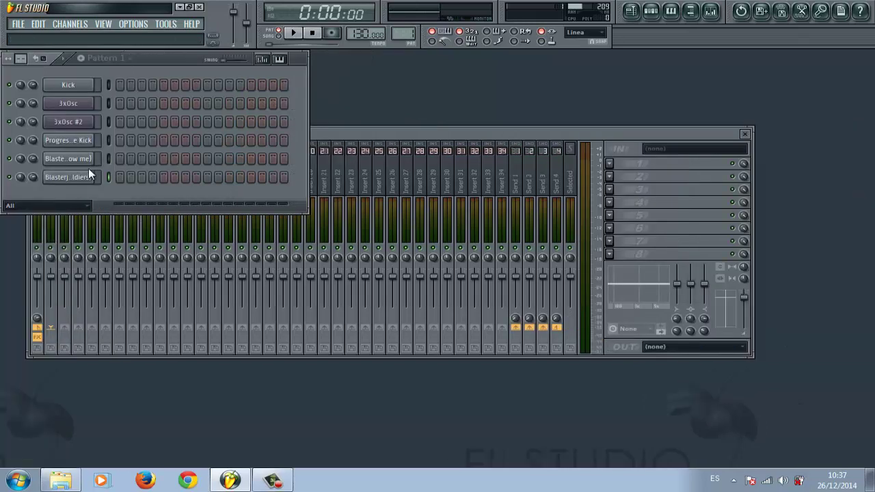
Compare the two Blasterjaxx kick samples and normalize the Blasterjaxx kick (show me) sample.
click(68, 159)
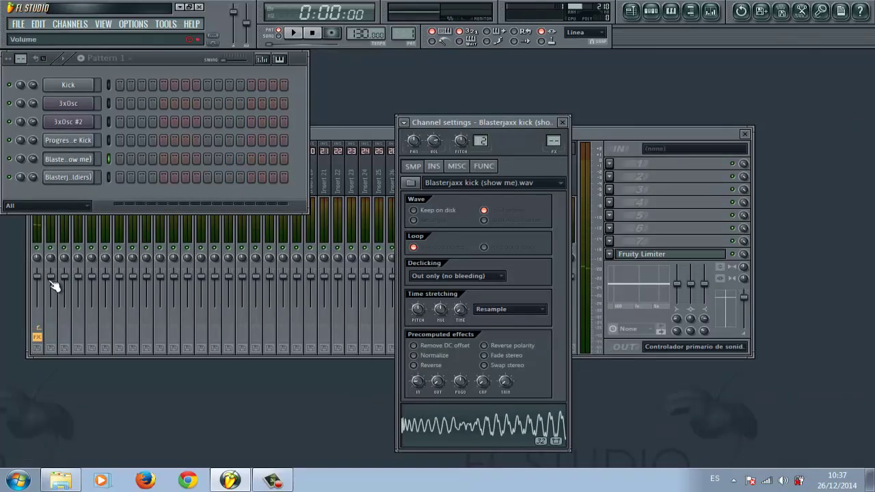
click(68, 177)
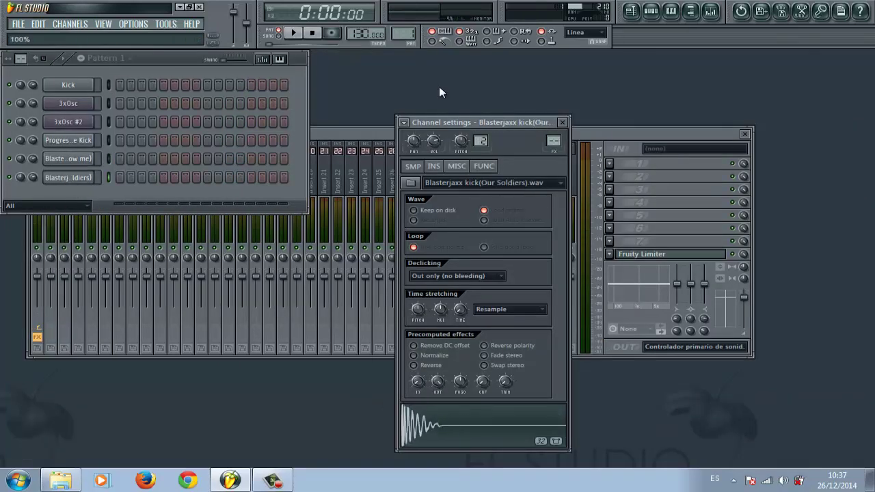
click(80, 160)
click(414, 355)
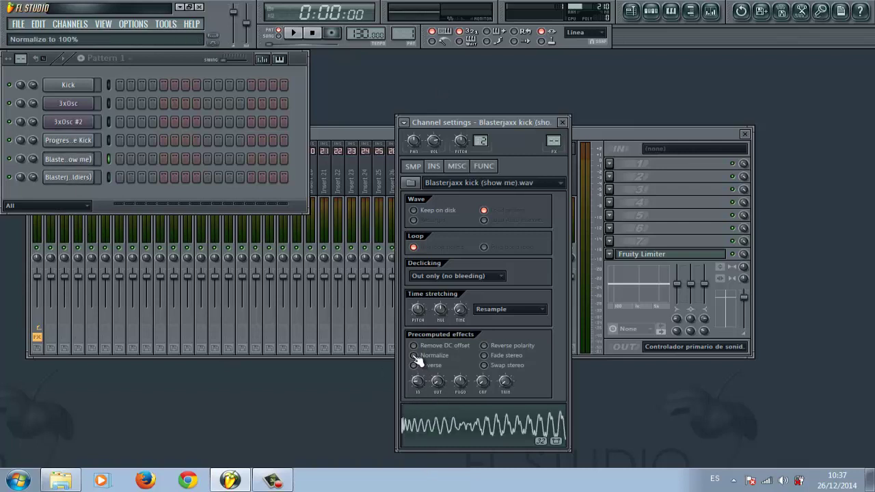
Fill both Blasterjaxx kick channels with a hit every 4 steps and play the pattern.
right_click(74, 161)
click(139, 257)
right_click(72, 177)
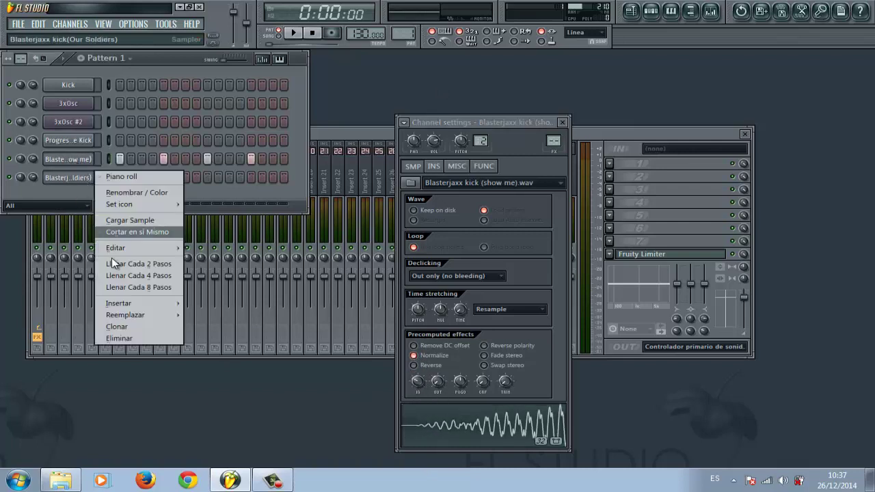
click(139, 276)
click(293, 33)
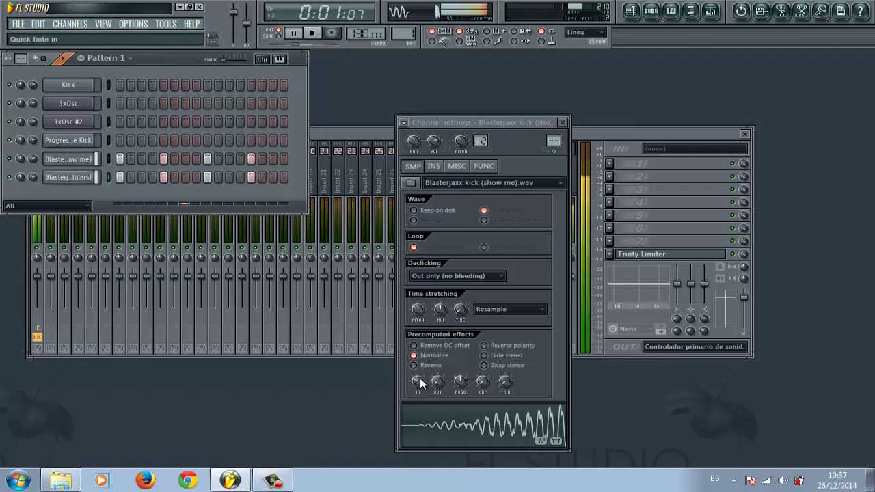
Reduce the fade-in of the Blasterjaxx kick (show me) sample, close its channel settings and stop playback.
drag(417, 381, 421, 389)
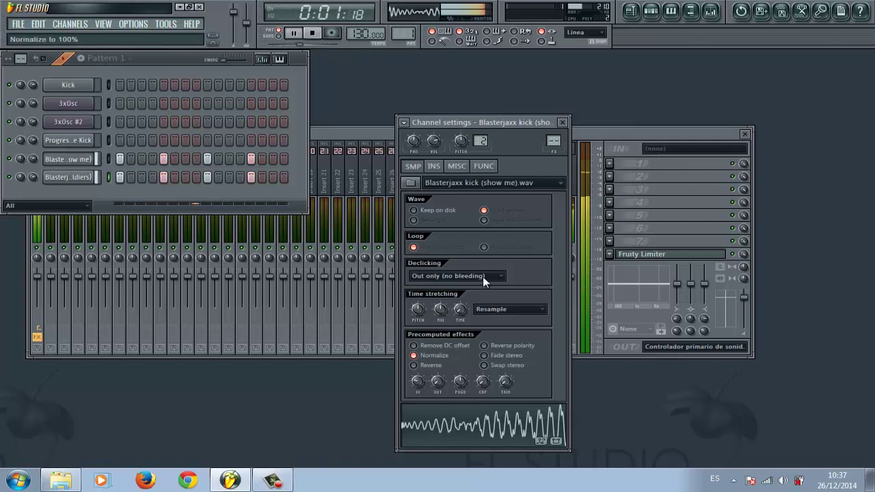
click(561, 122)
click(312, 33)
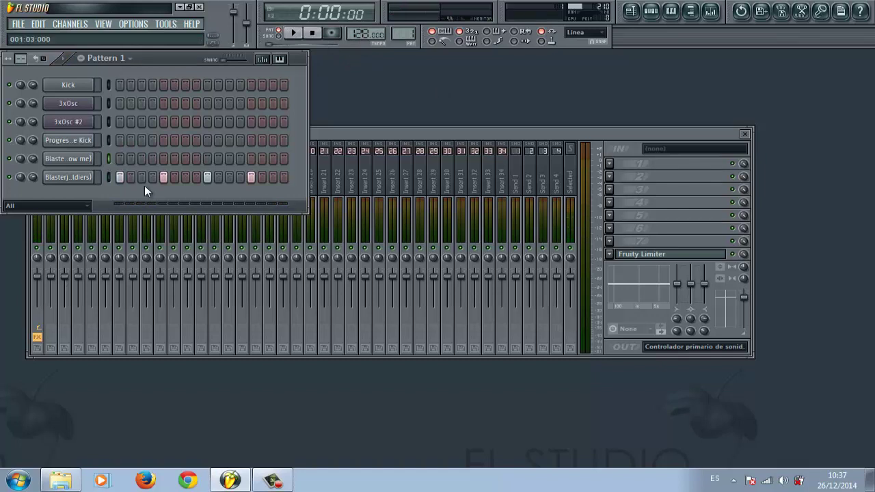
Delete the Blasterjaxx kick (show me) and Blasterjaxx kick (Our Soldiers) channels from the project.
right_click(68, 159)
click(119, 320)
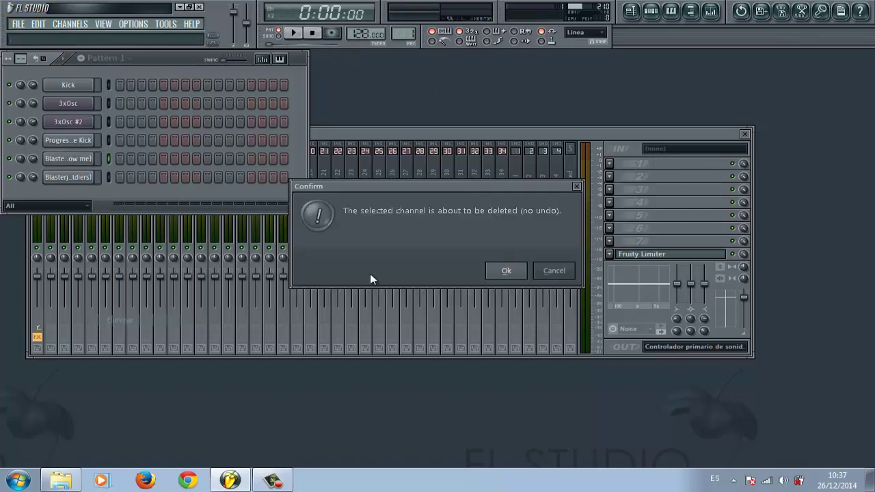
click(505, 273)
right_click(95, 155)
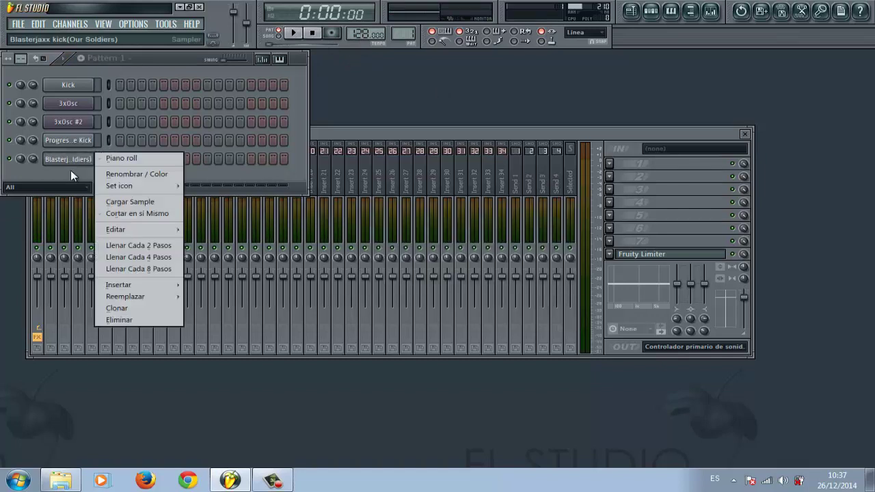
click(121, 322)
click(507, 274)
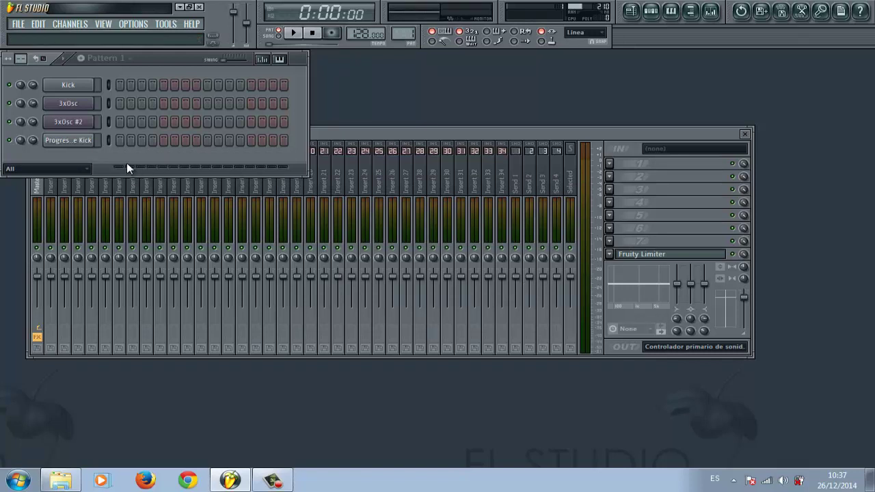
Fill the Progressive Kick channel with a hit every 4 steps and audition its sample in the channel settings.
right_click(82, 141)
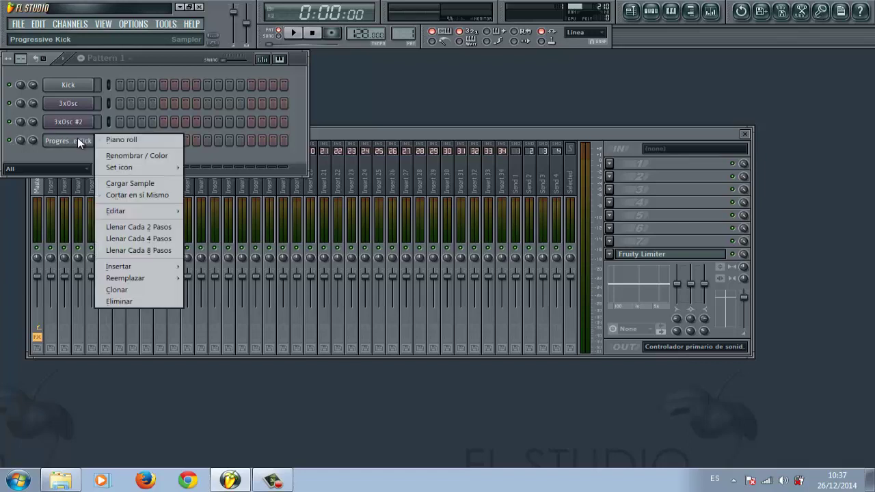
click(143, 242)
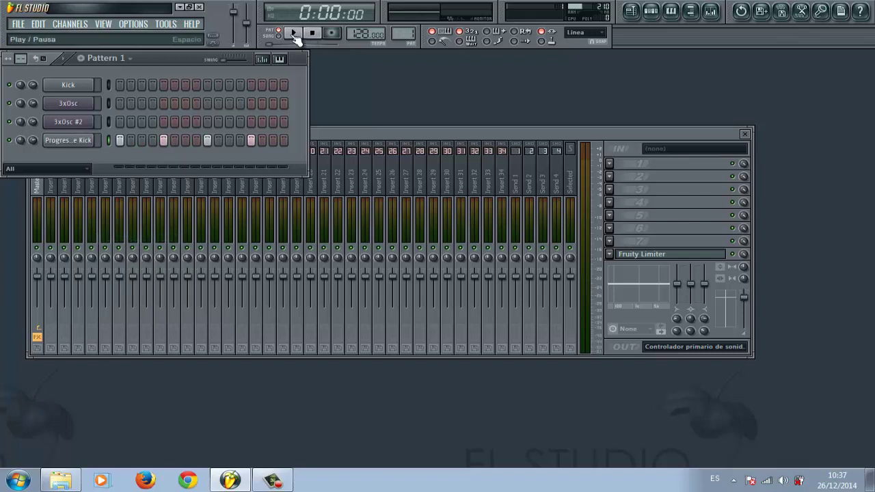
click(68, 140)
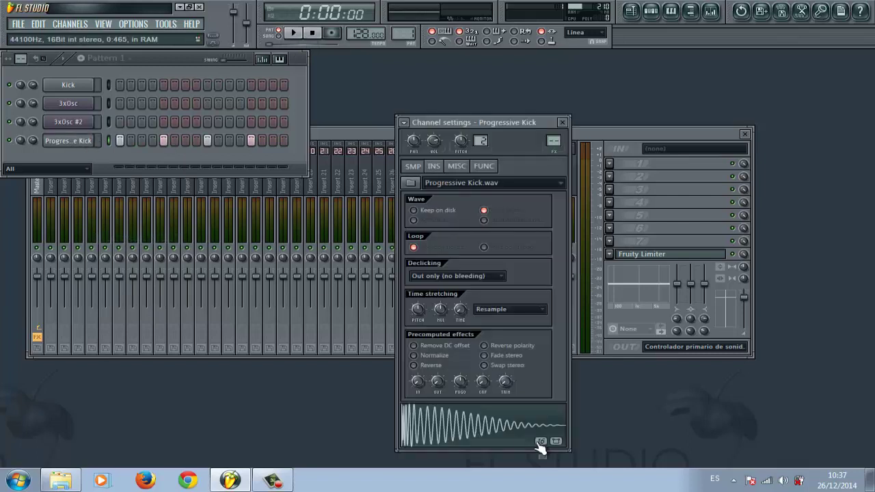
click(481, 428)
click(562, 122)
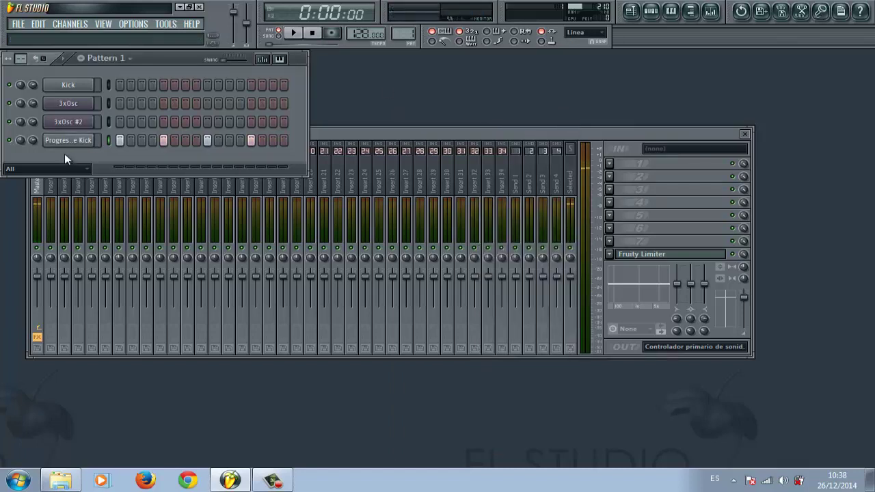
Assign the Progressive Kick channel to mixer insert 4 and load Bitcrusher in its first effect slot.
click(362, 139)
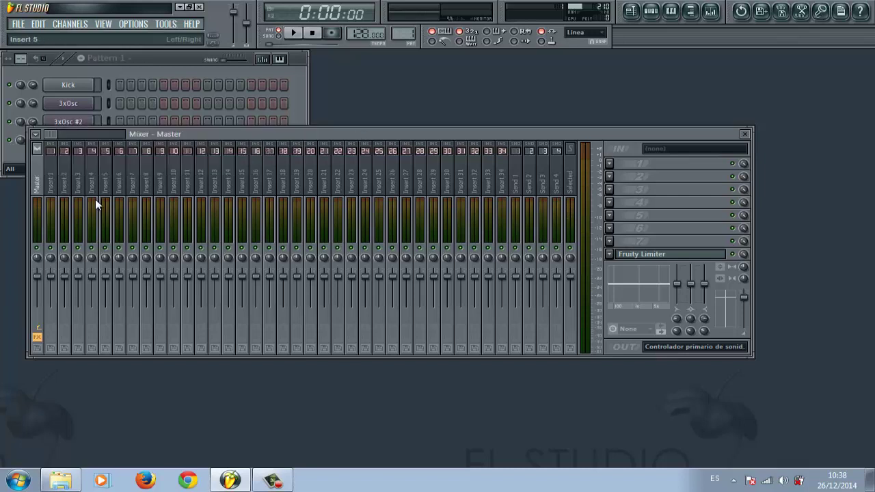
click(96, 183)
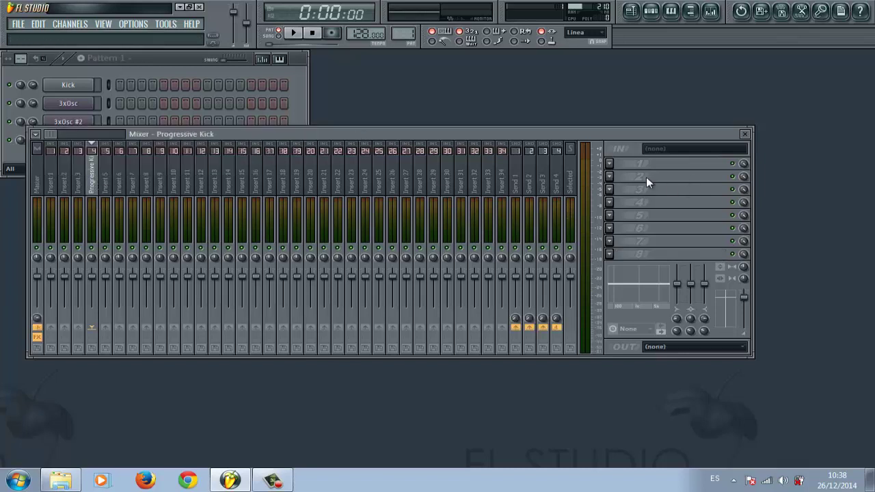
click(608, 166)
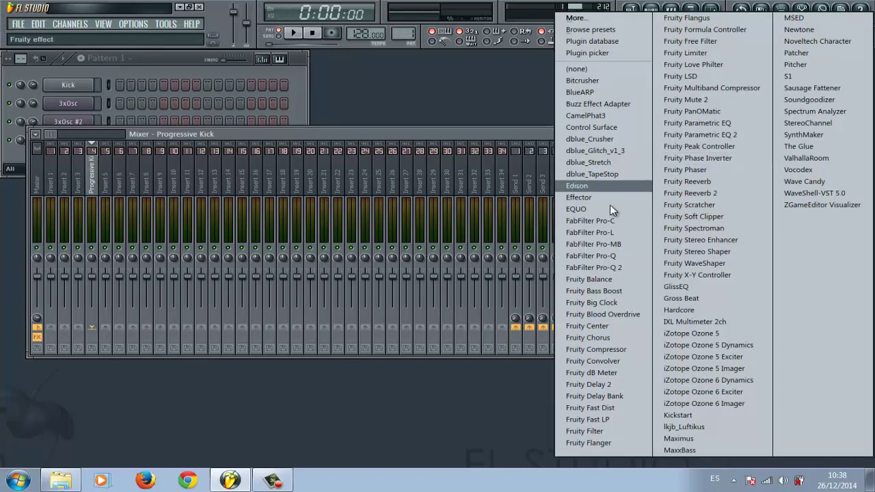
click(575, 82)
drag(223, 195, 520, 95)
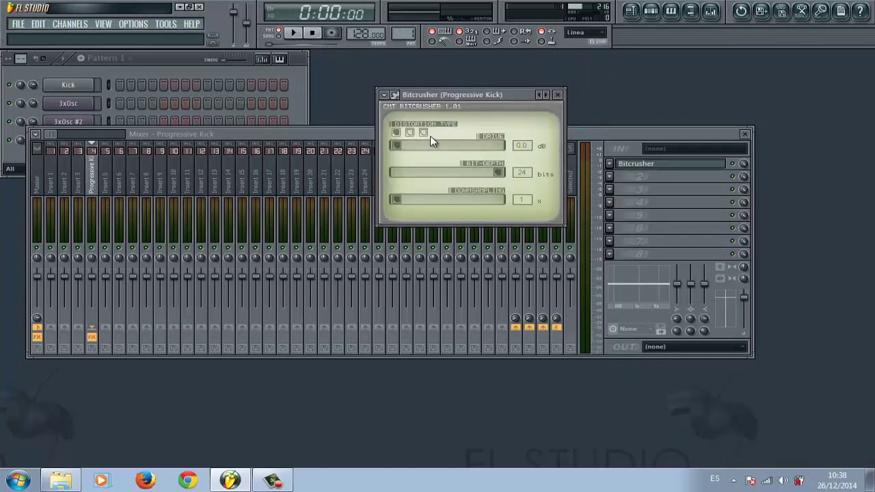
Set the Bitcrusher drive to about 15.5 dB with distortion type 1 while the pattern plays.
click(293, 32)
drag(398, 150, 420, 151)
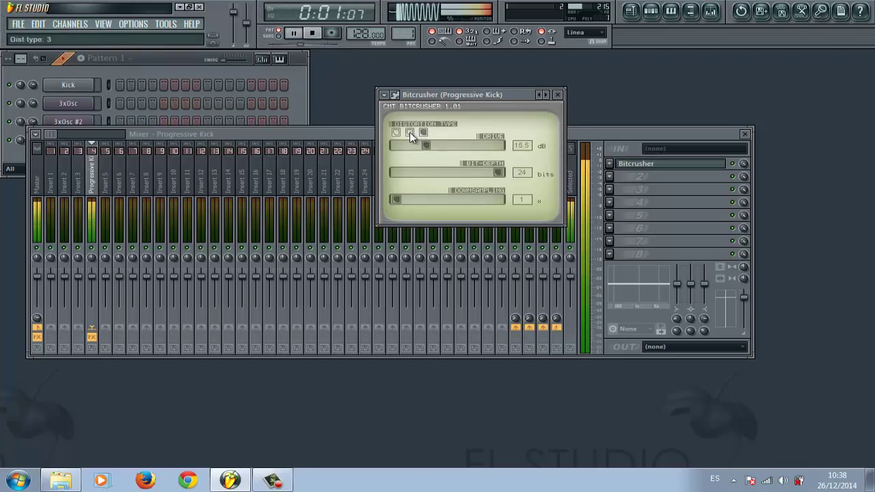
click(395, 132)
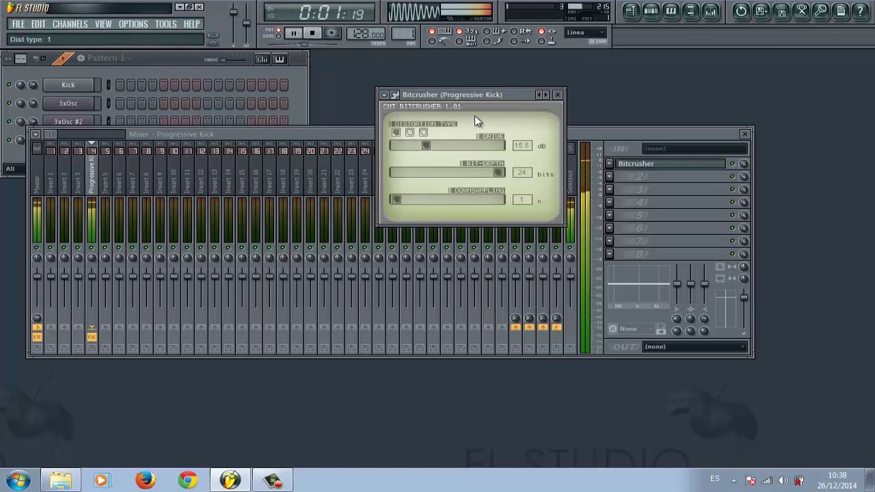
click(558, 94)
Load Fruity Fast Dist in the second effect slot of the Progressive Kick insert and adjust its threshold.
click(608, 176)
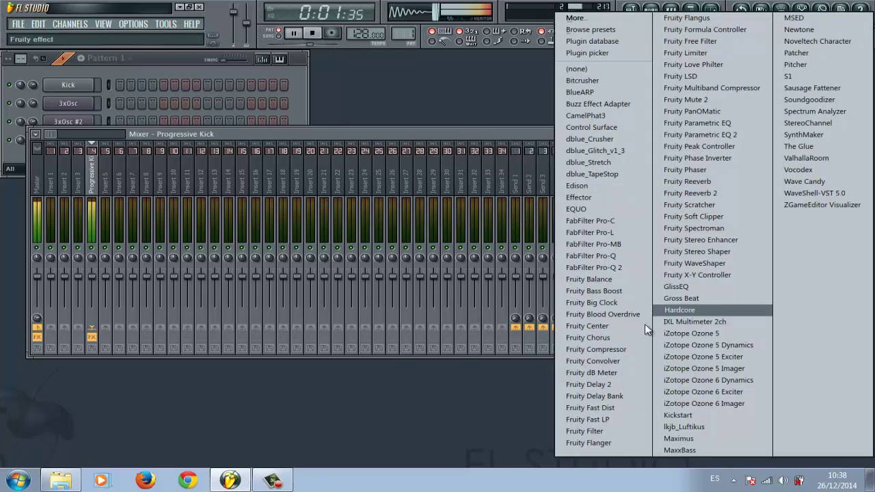
click(592, 407)
click(312, 33)
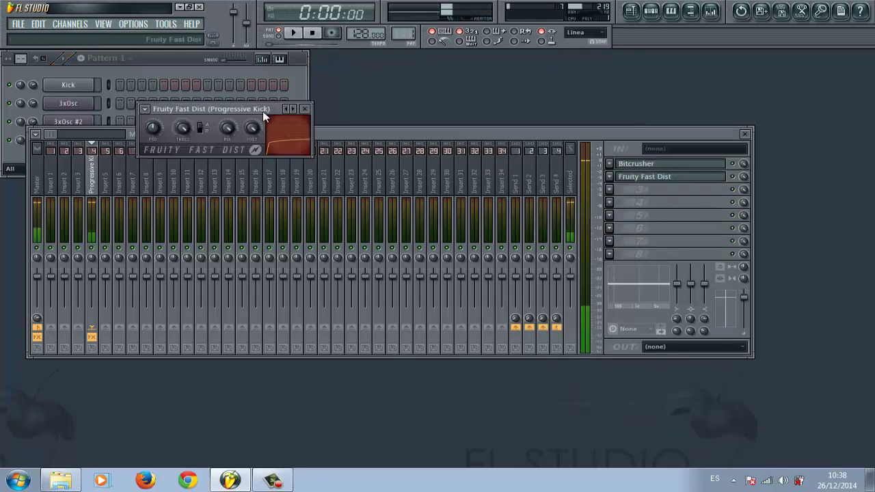
drag(263, 112, 486, 132)
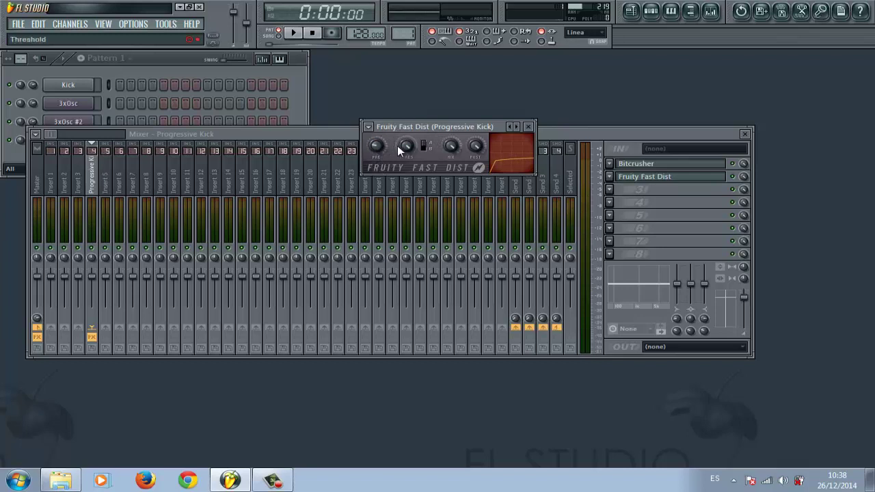
mouse_move(401, 146)
mouse_down()
mouse_move(402, 165)
mouse_move(402, 148)
mouse_up()
click(293, 34)
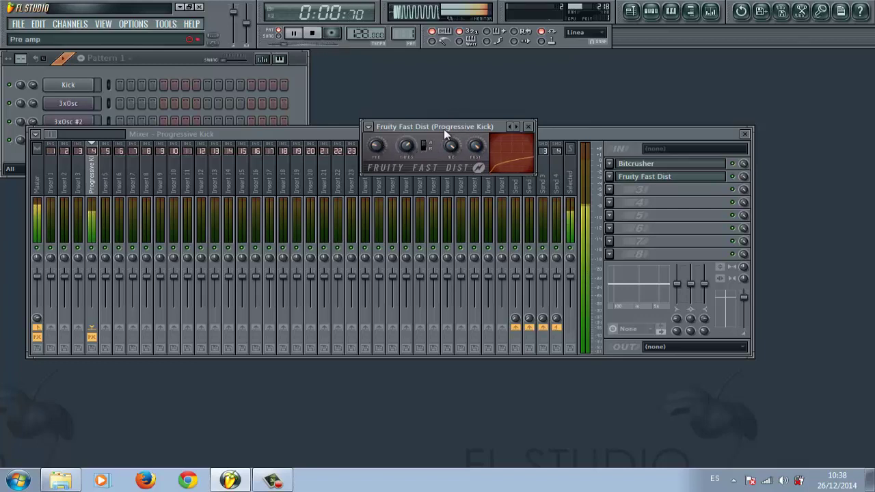
click(528, 127)
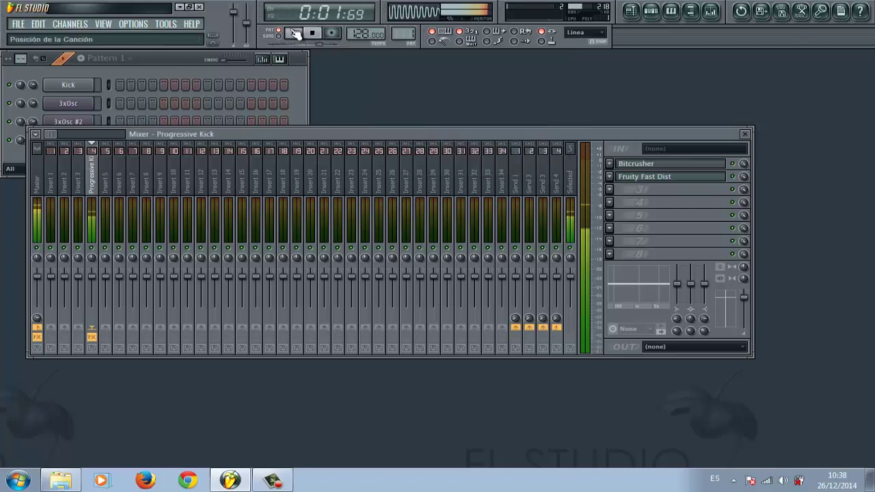
Load Fruity Parametric EQ 2 in the third effect slot of the Progressive Kick insert.
click(610, 190)
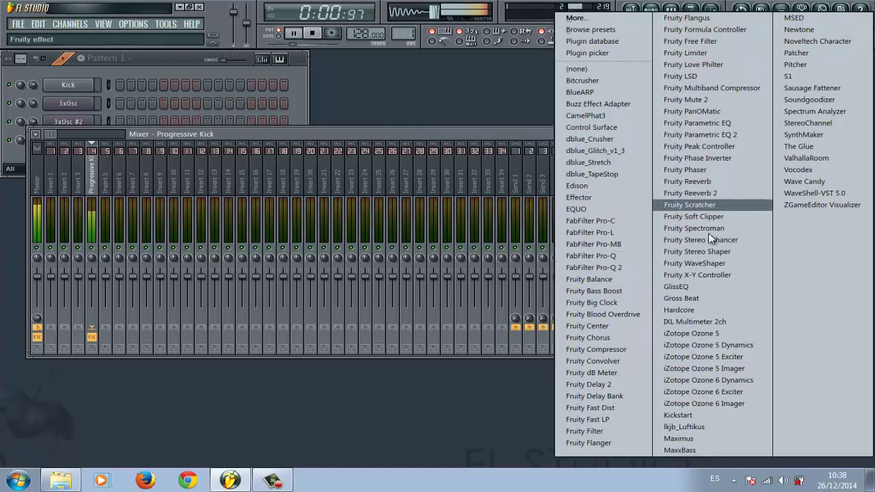
click(726, 134)
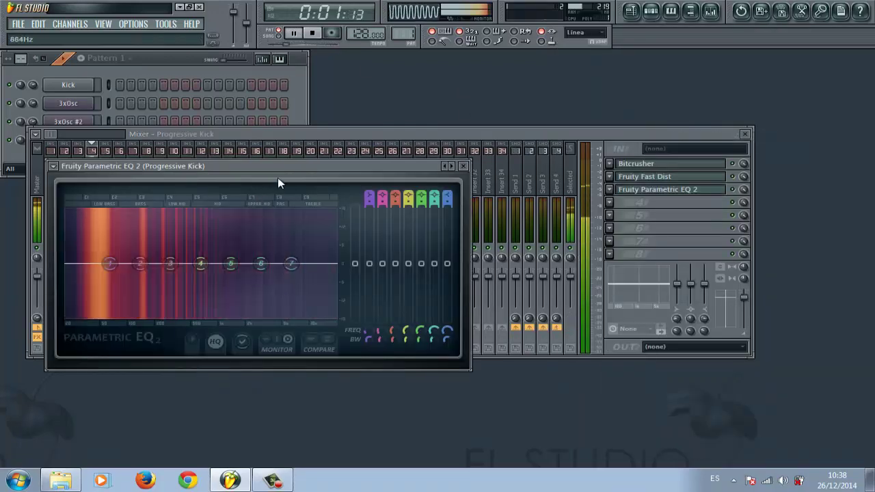
drag(277, 172, 403, 149)
drag(419, 252, 398, 254)
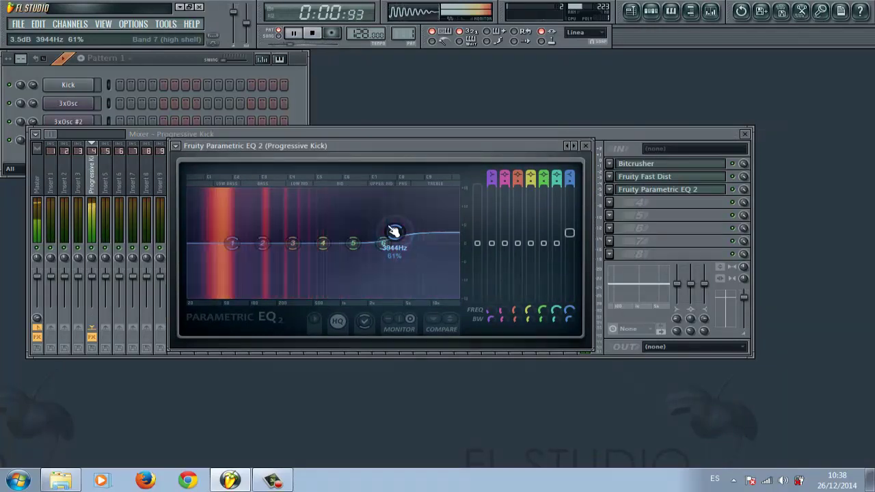
right_click(397, 254)
click(407, 259)
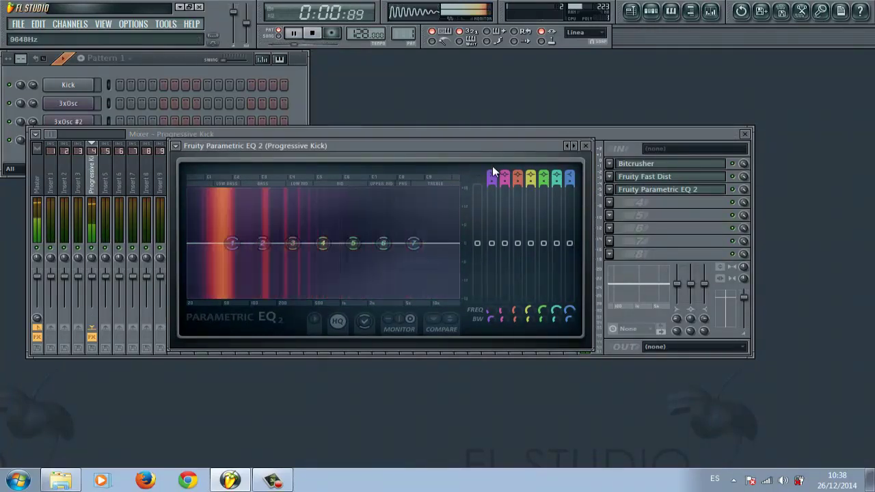
Shape the kick's low end with a steep high-pass on band 1, a slight band 2 boost near 74 Hz and a small band 3 dip.
drag(492, 172, 494, 263)
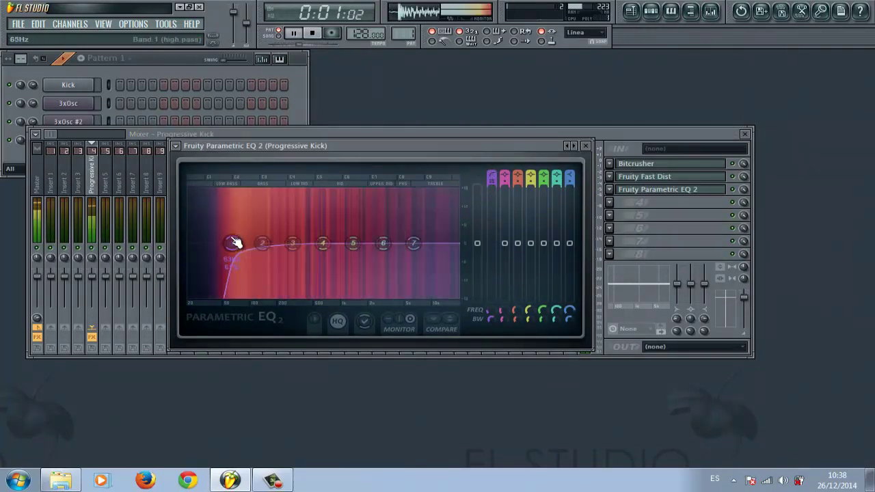
mouse_move(235, 248)
mouse_down()
mouse_move(216, 253)
mouse_move(247, 241)
mouse_move(237, 244)
mouse_up()
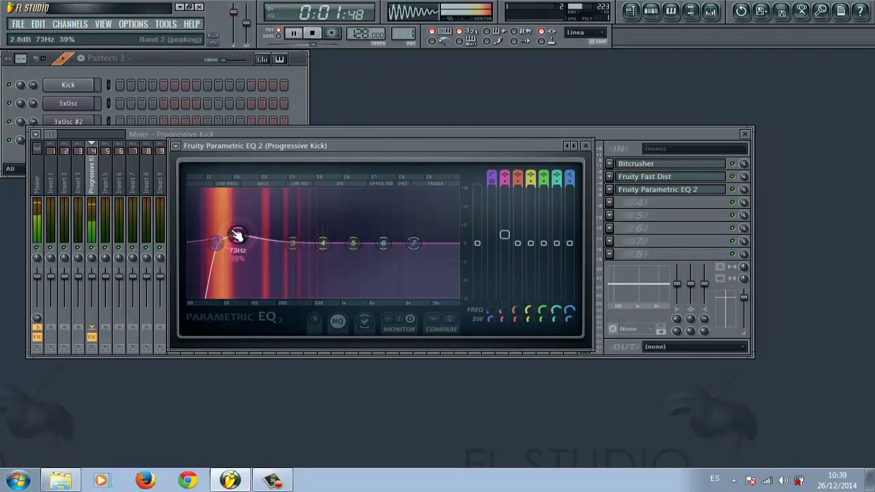
drag(299, 253, 306, 261)
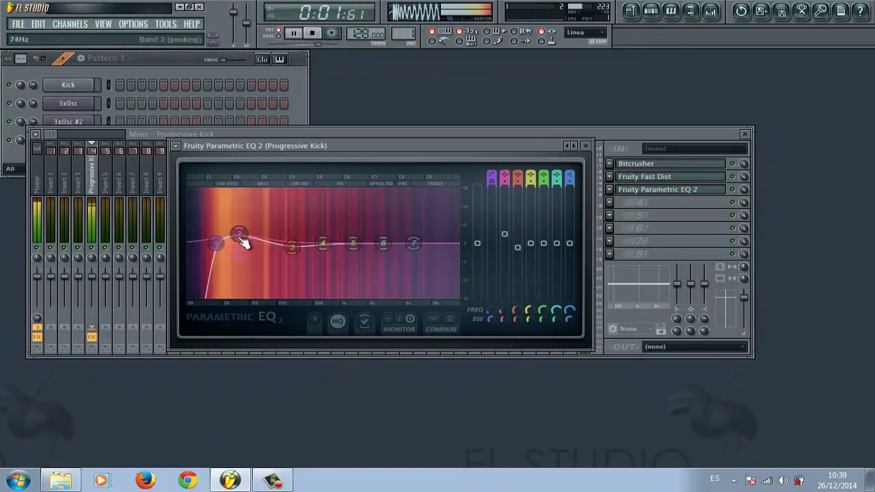
drag(242, 241, 242, 244)
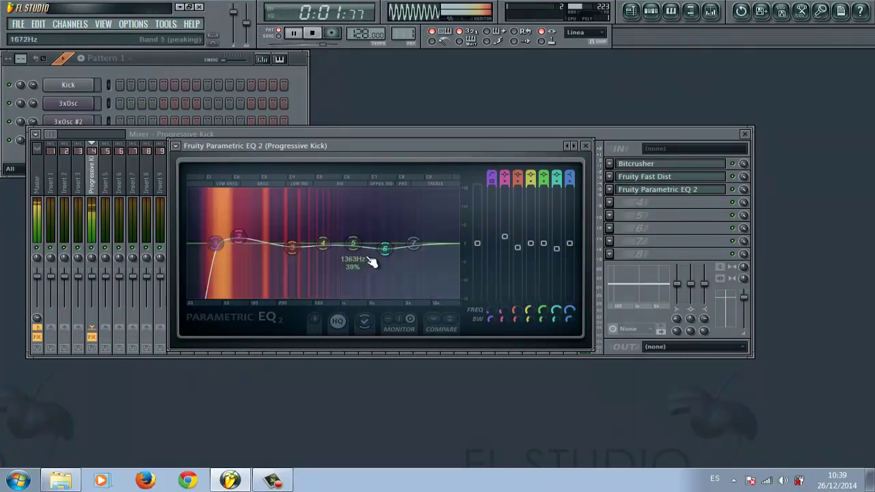
Lower the band 7 high shelf slightly at about 10.5 kHz, close the equalizer and stop playback.
drag(376, 252, 447, 258)
right_click(432, 254)
click(457, 267)
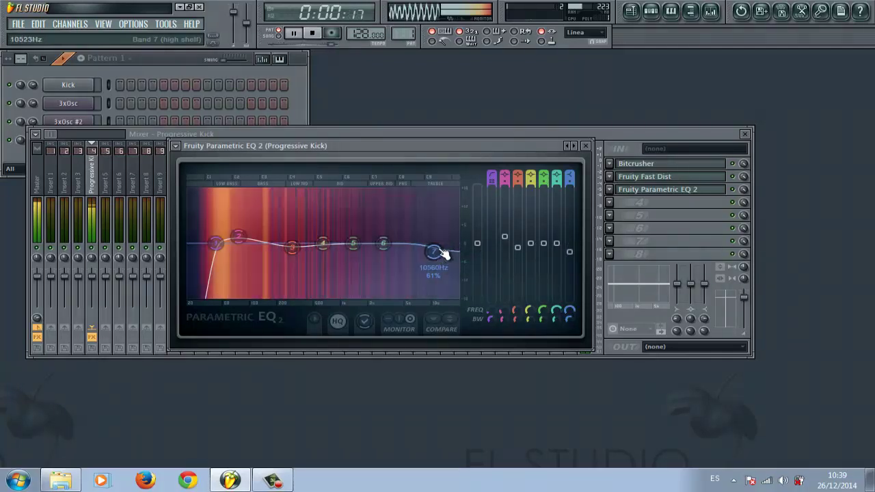
click(585, 146)
click(312, 33)
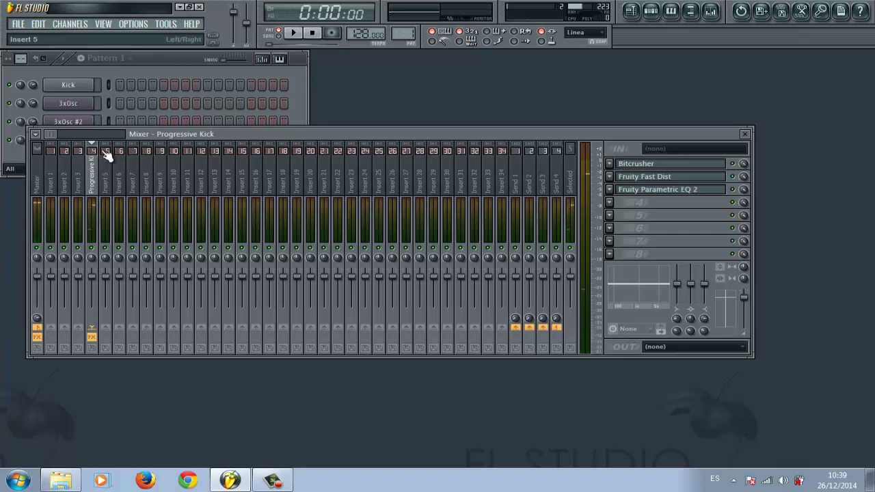
Review the Fruity Fast Dist and Bitcrusher settings on the Progressive Kick insert, and the waveform in the sample's channel settings.
click(660, 179)
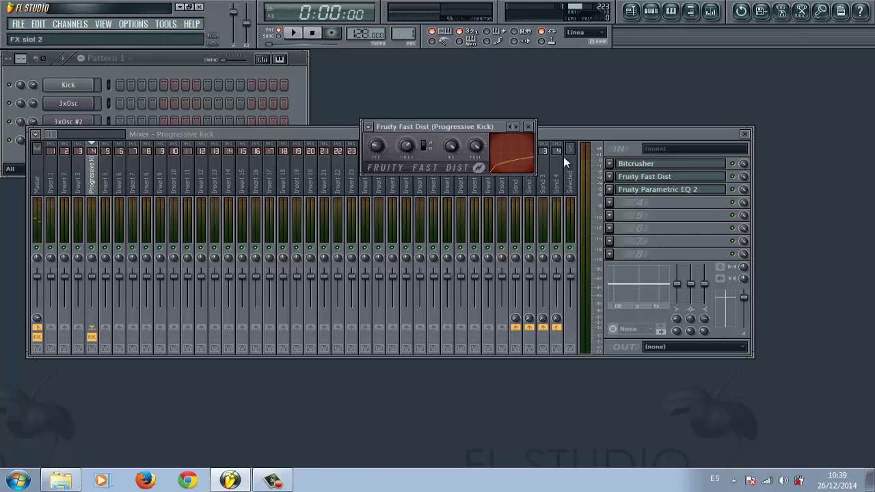
click(532, 125)
click(658, 164)
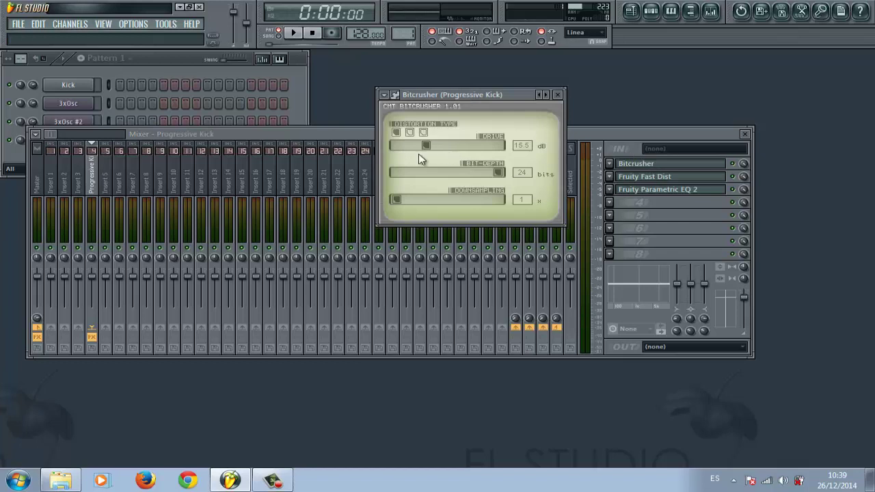
click(558, 94)
click(169, 69)
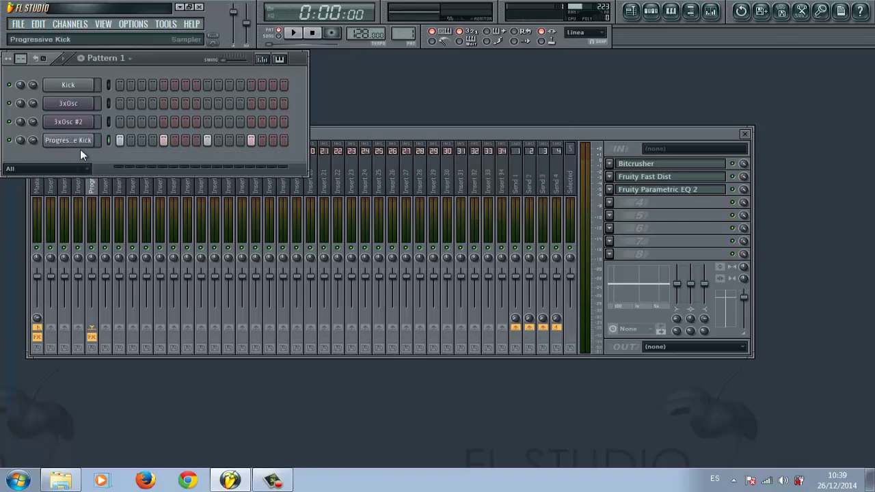
click(76, 141)
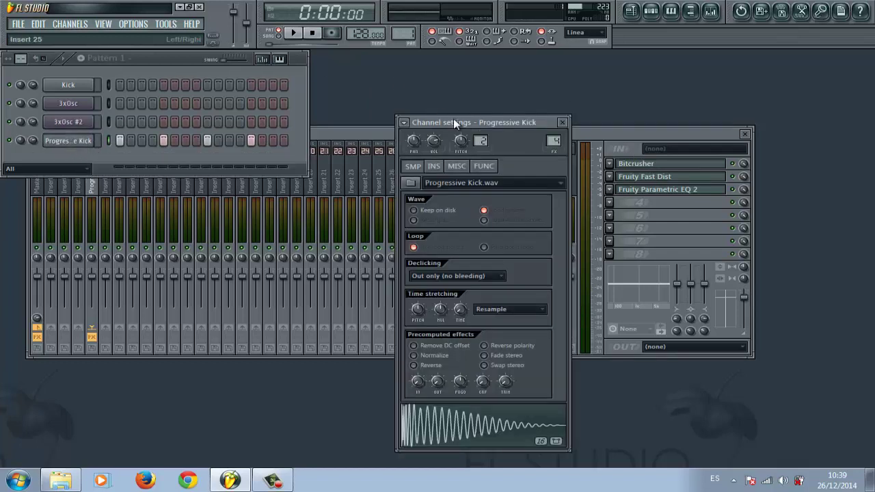
drag(454, 118, 455, 44)
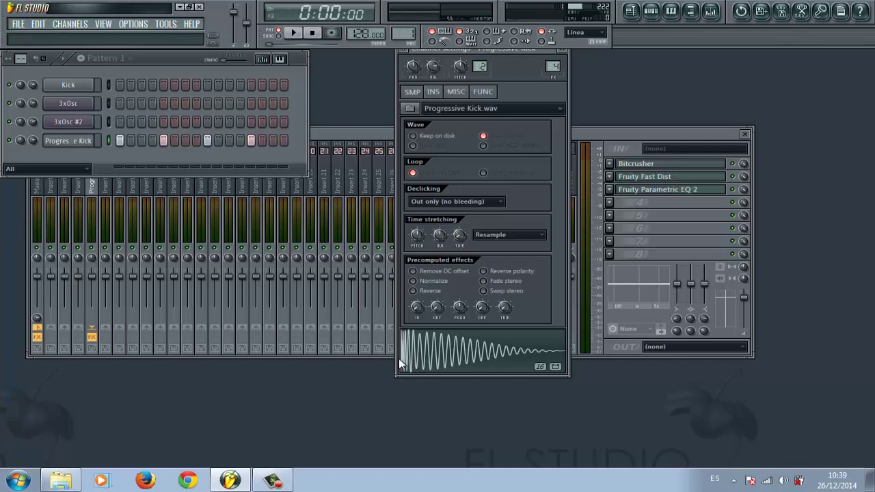
click(564, 52)
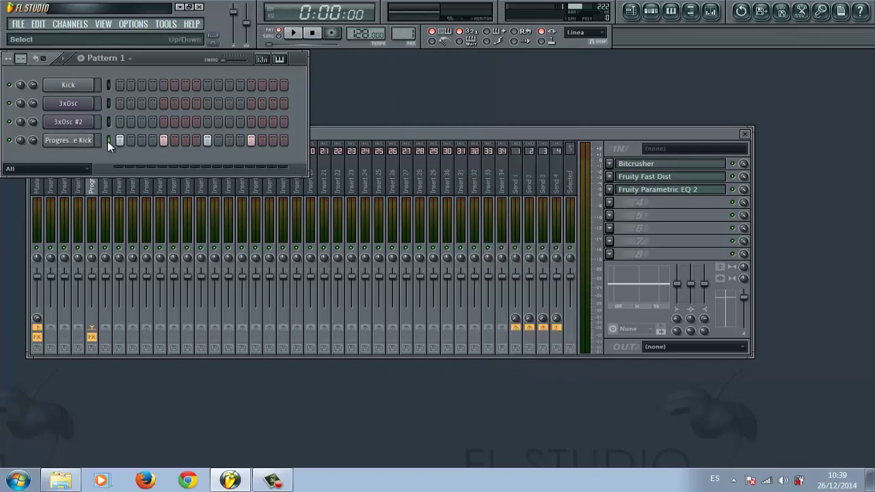
right_click(98, 145)
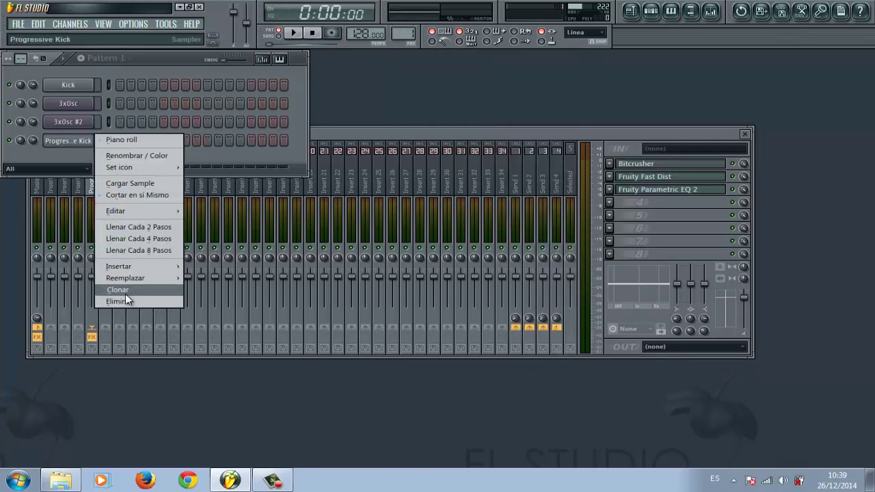
click(113, 291)
click(559, 52)
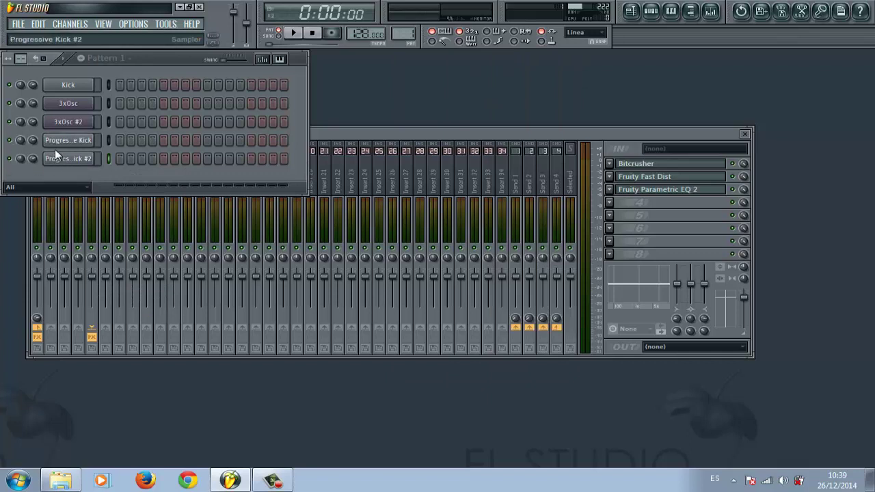
Delete the Progressive Kick channel and its clone, Progressive Kick #2, from the channel rack.
right_click(98, 140)
click(119, 301)
click(504, 269)
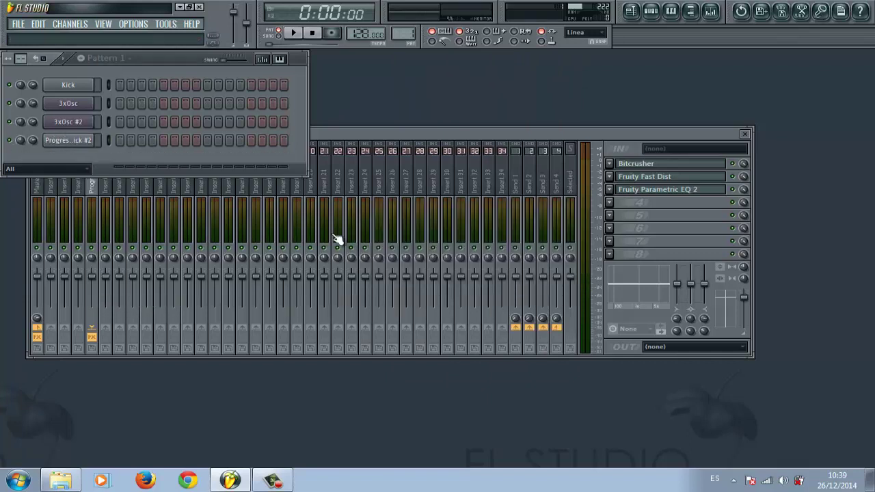
right_click(92, 140)
click(118, 301)
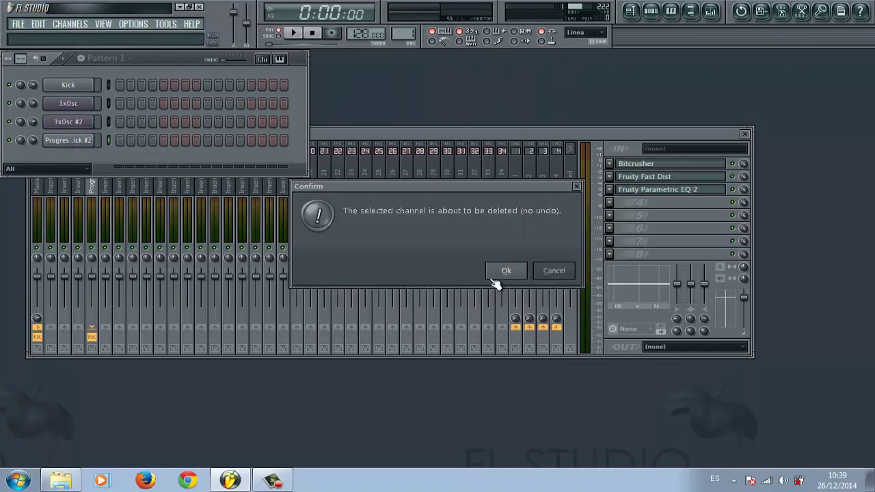
click(503, 270)
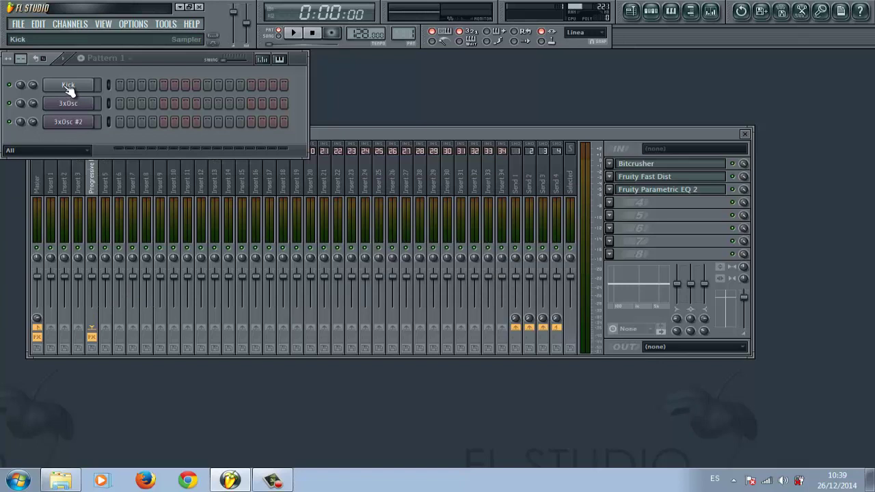
Preview the Kick channel's Blasterjaxx kick sample and fill the channel's pattern on every fourth step.
click(70, 86)
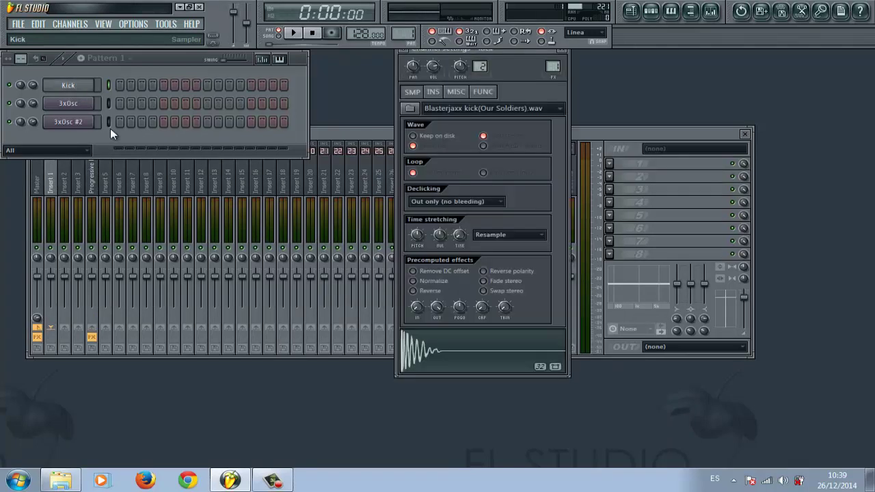
click(417, 349)
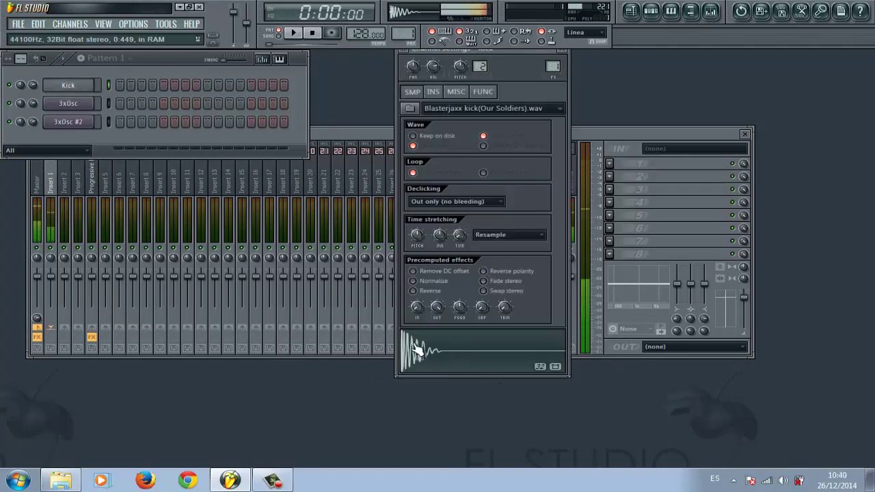
click(565, 55)
right_click(75, 85)
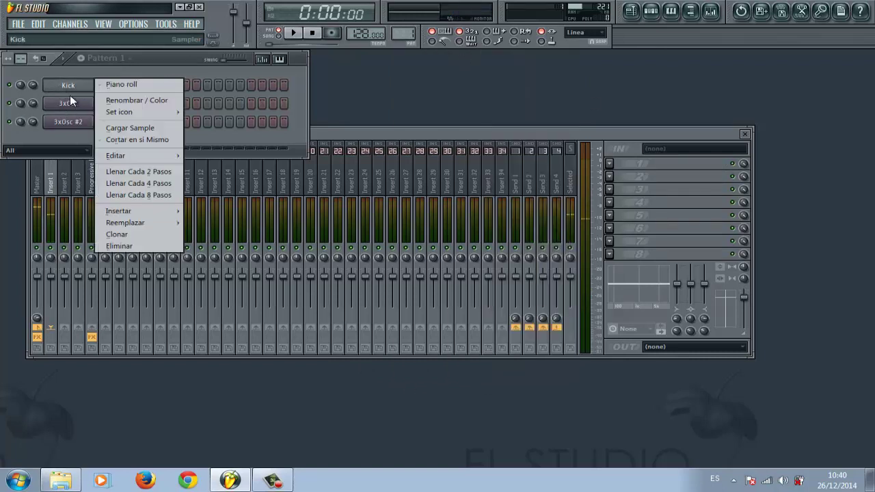
click(137, 183)
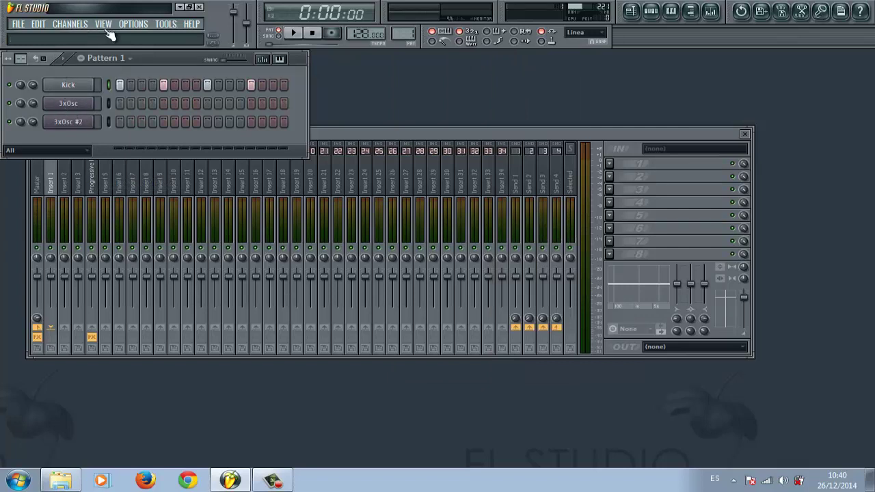
Examine the oscillator settings of the 3xOsc and 3xOsc #2 channels.
click(80, 29)
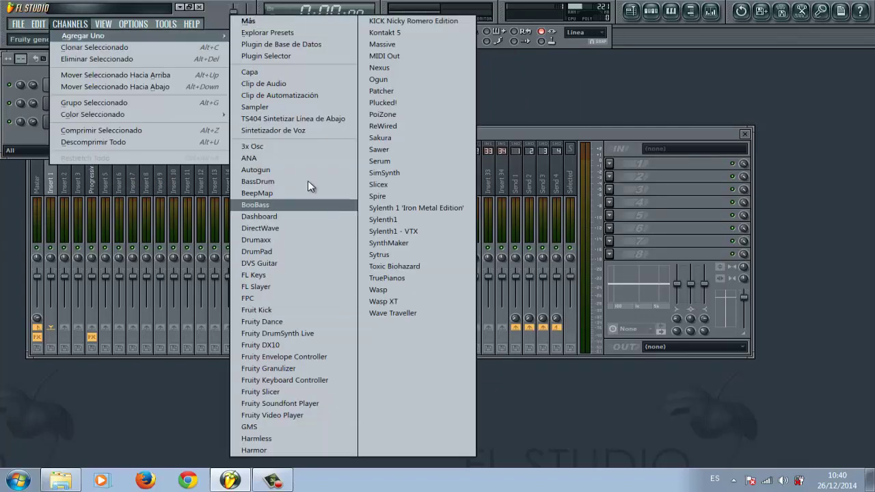
click(10, 143)
click(74, 105)
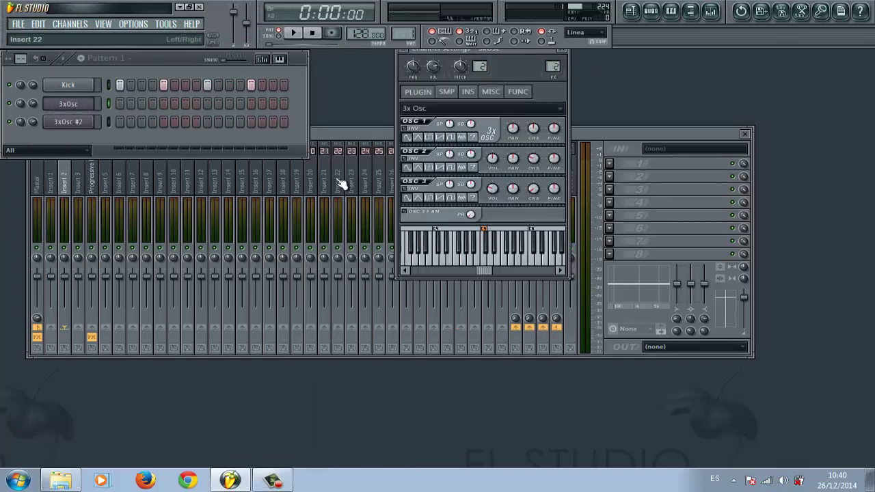
click(561, 50)
click(68, 123)
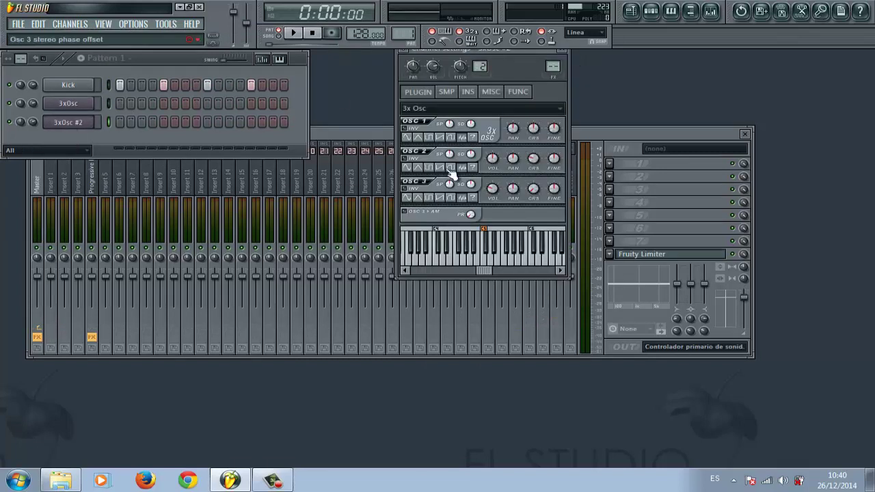
click(563, 51)
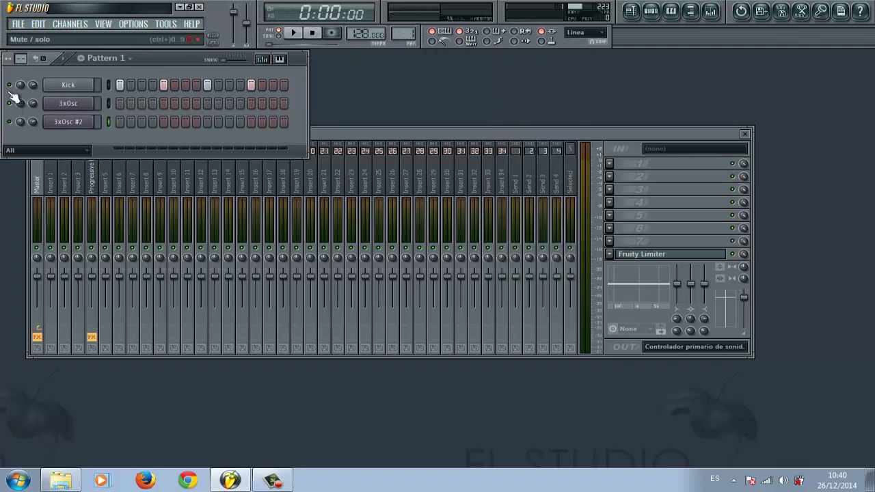
Draw four D3 notes, one on each beat of the first bar, in the 3xOsc channel's piano roll.
right_click(74, 104)
click(155, 203)
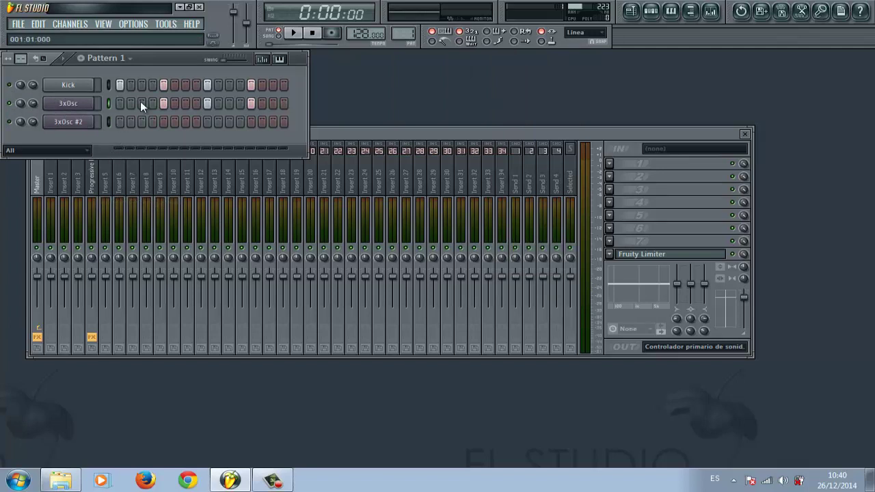
right_click(67, 107)
click(108, 104)
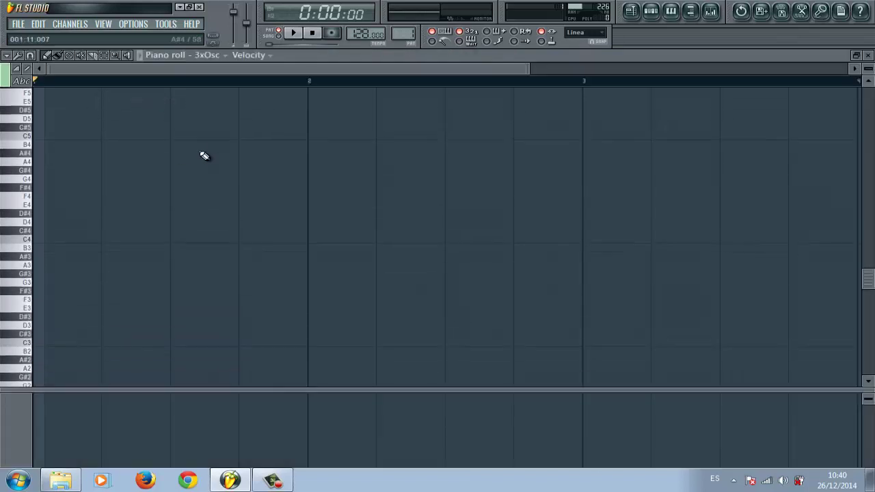
scroll(42, 273, down, 2)
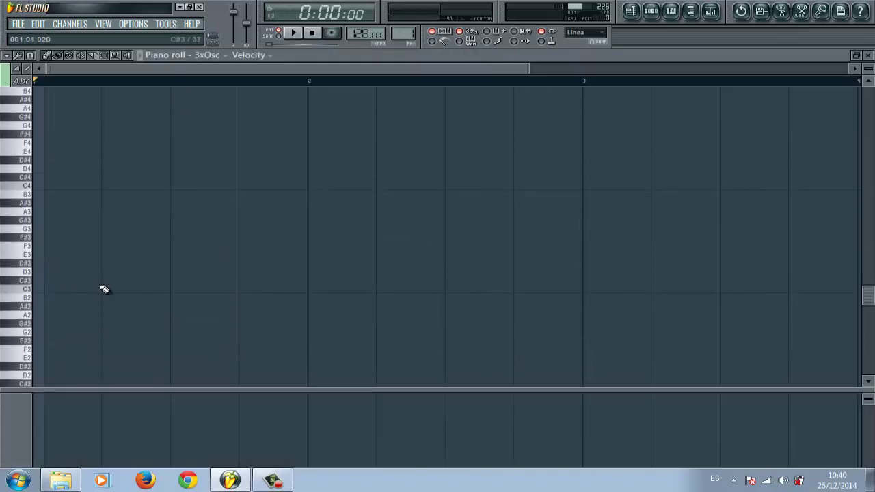
click(43, 273)
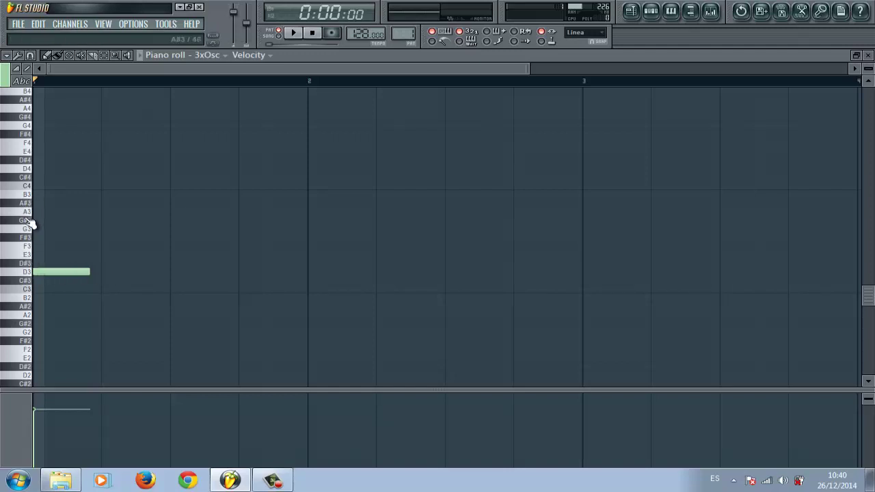
click(104, 271)
click(173, 273)
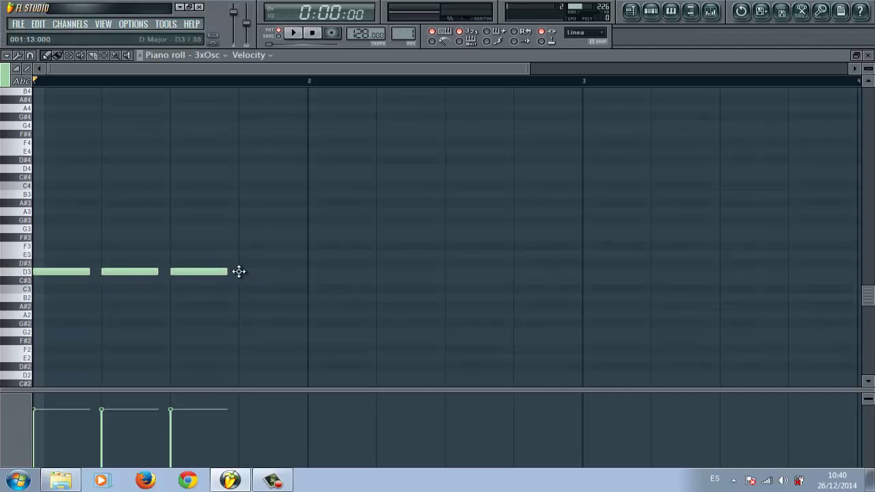
click(239, 271)
click(867, 55)
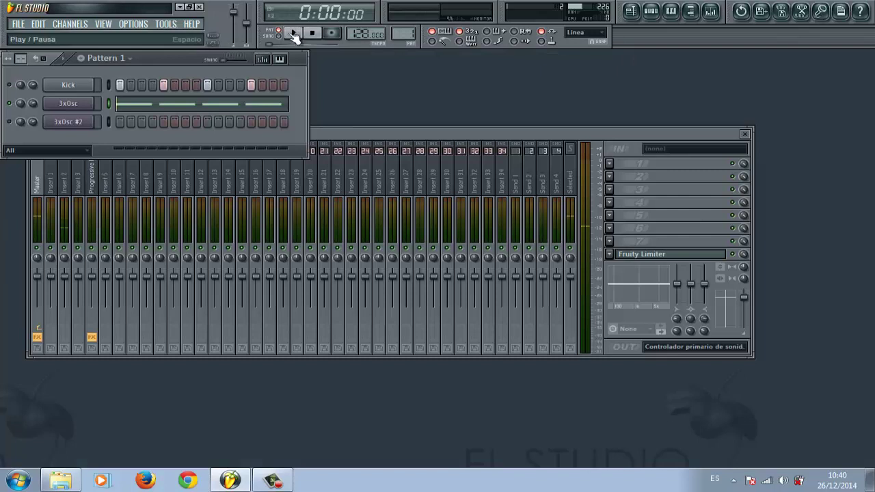
Audition the soloed 3xOsc notes and name mixer insert 2 as 3xOsc.
click(293, 34)
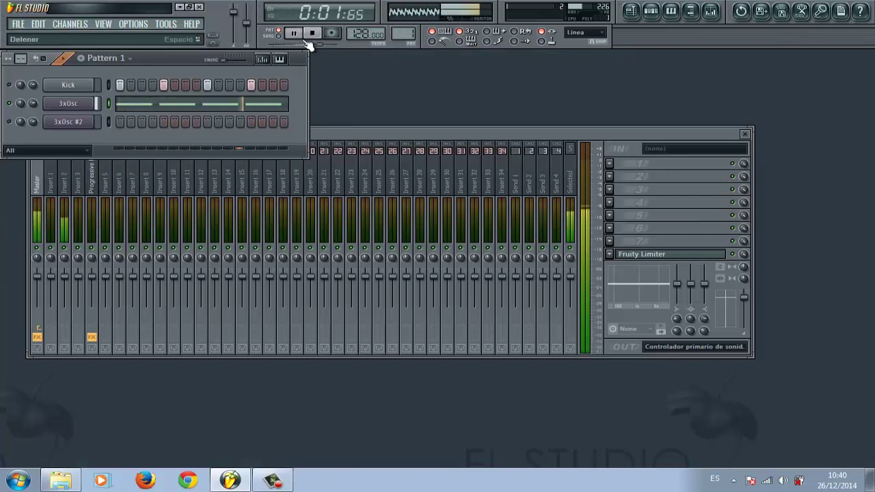
click(312, 33)
click(66, 190)
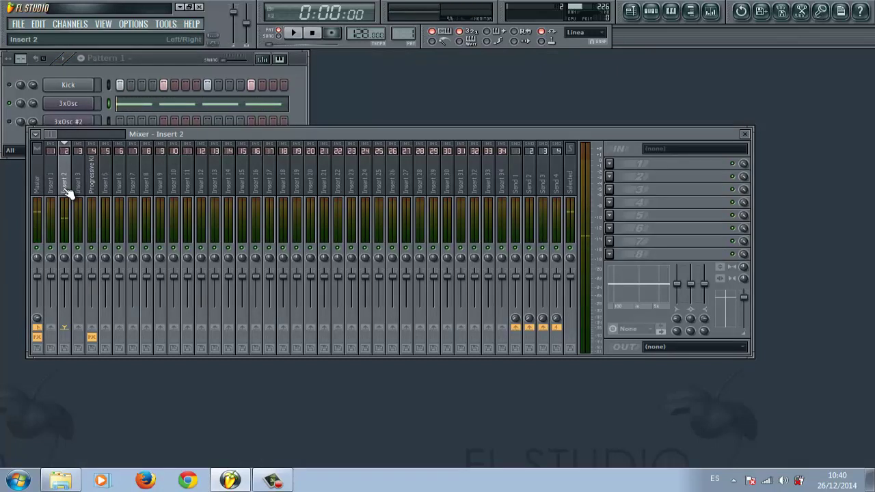
click(293, 34)
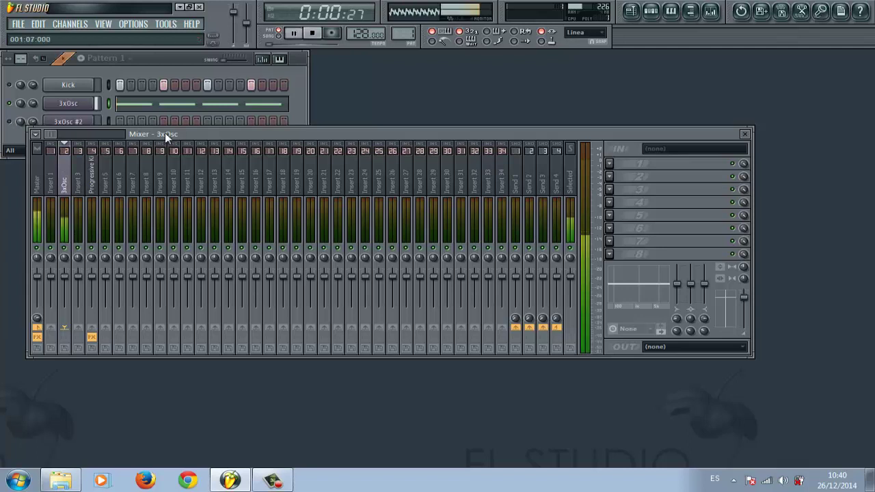
click(312, 33)
Load Bitcrusher in the first effect slot of the 3xOsc insert.
click(608, 164)
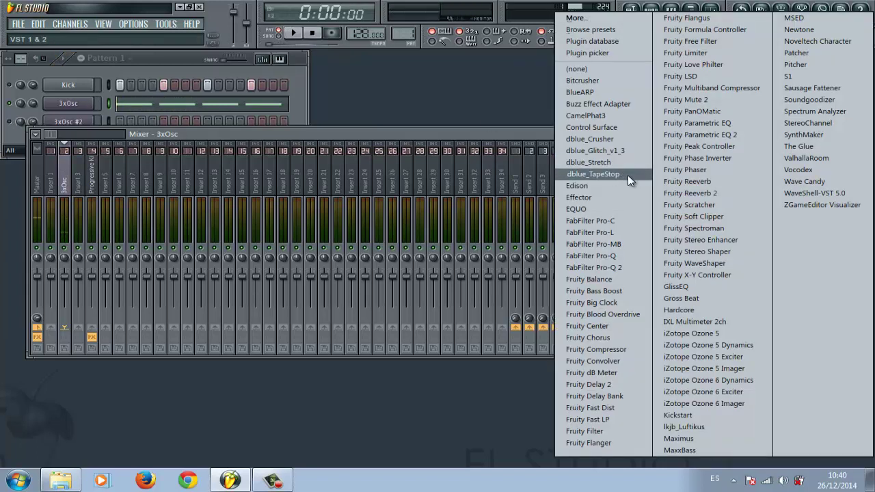
click(576, 80)
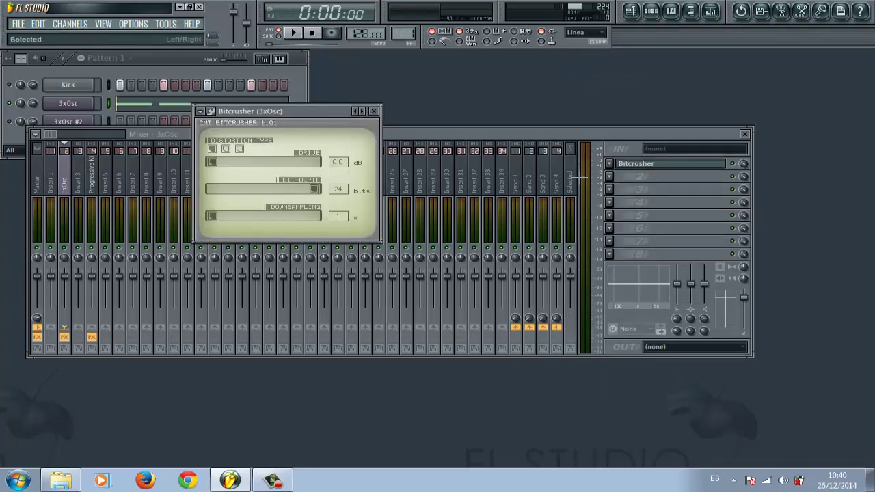
click(609, 176)
click(601, 115)
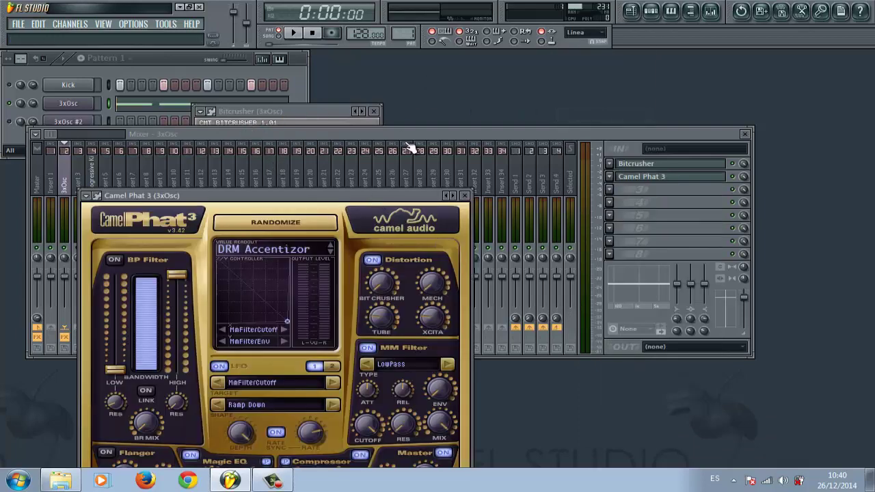
drag(401, 194, 438, 80)
click(502, 85)
click(610, 176)
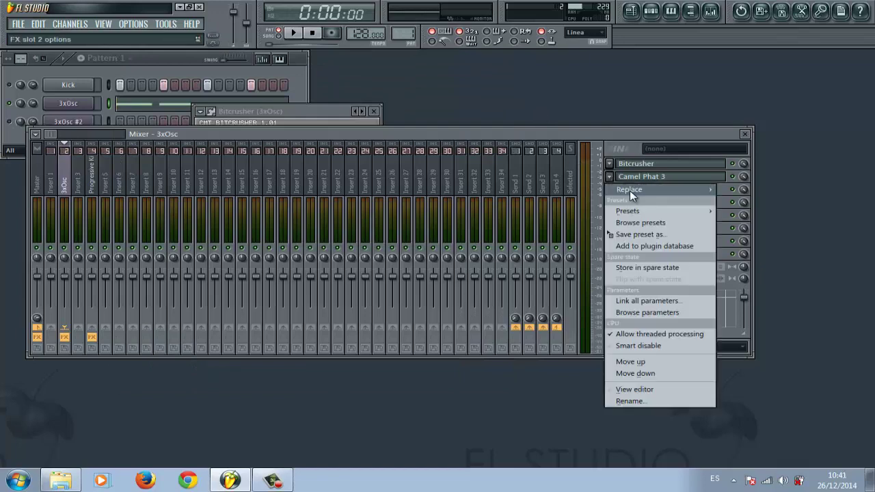
mouse_move(630, 190)
click(595, 69)
Set the Bitcrusher drive on the 3xOsc insert to about 18.8 dB while auditioning the sound.
drag(312, 110, 366, 89)
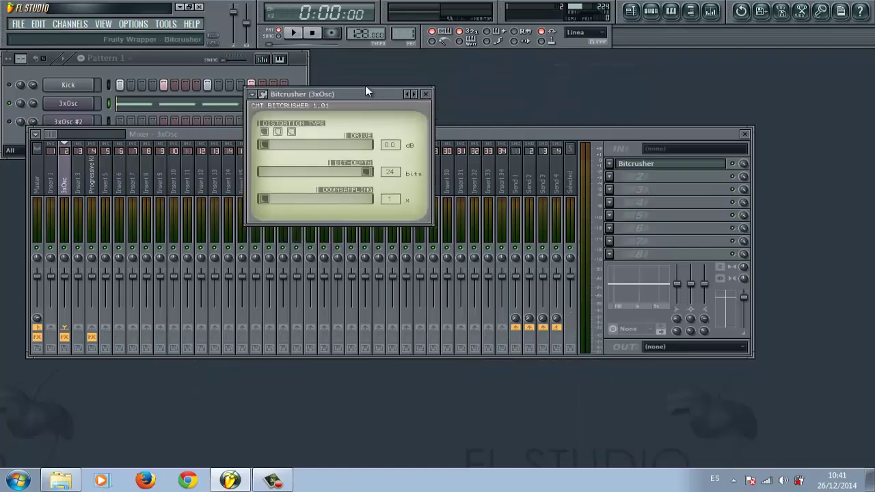
click(293, 32)
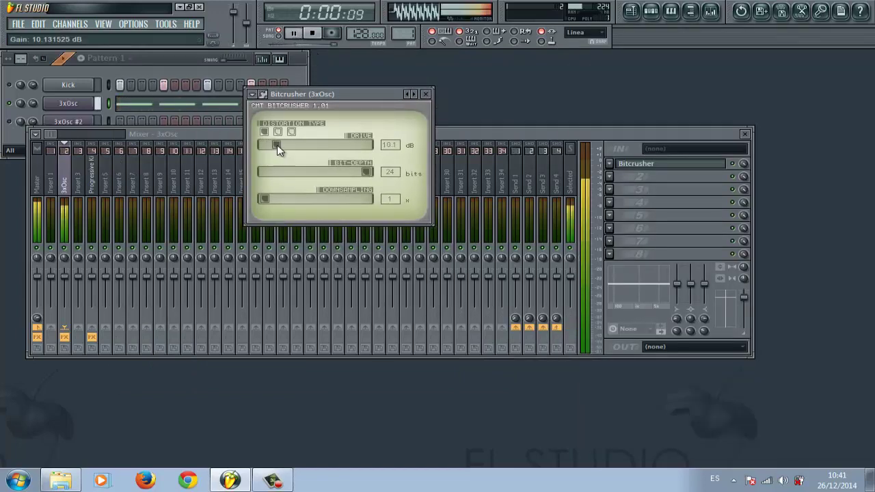
click(312, 32)
drag(273, 145, 298, 152)
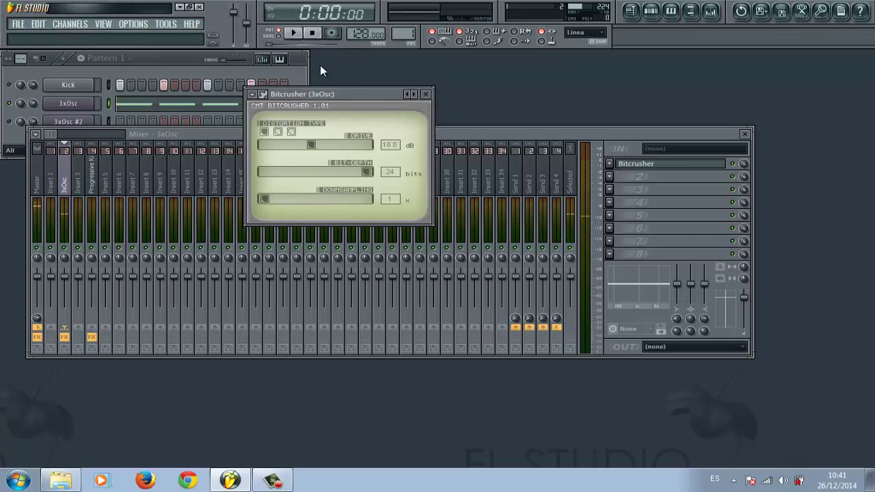
Audition the Bitcrusher distortion types on the 3xOsc insert and keep type 3.
click(294, 33)
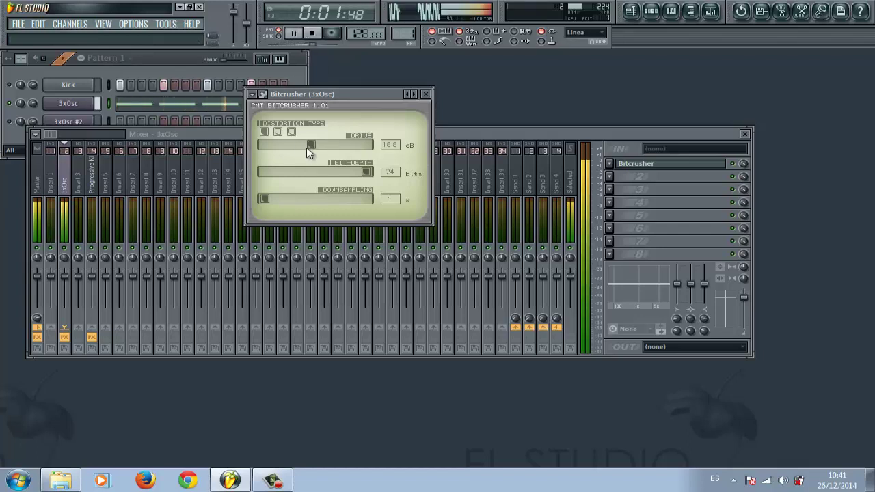
click(290, 132)
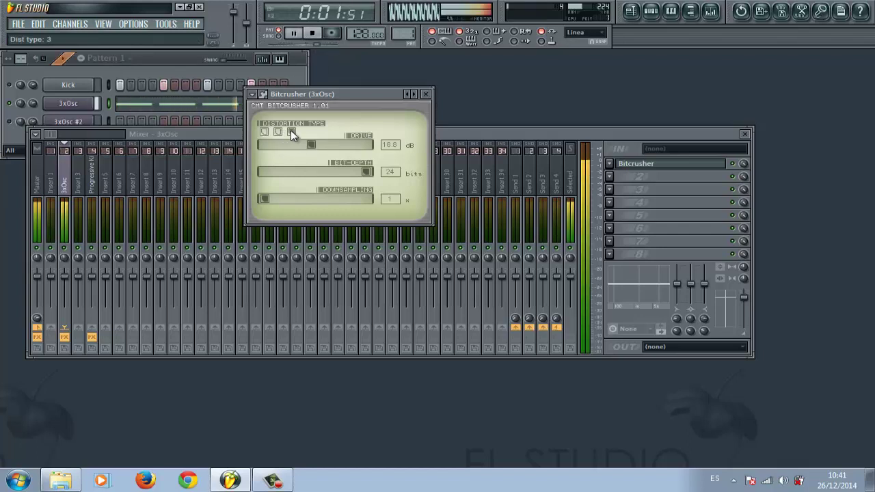
click(278, 131)
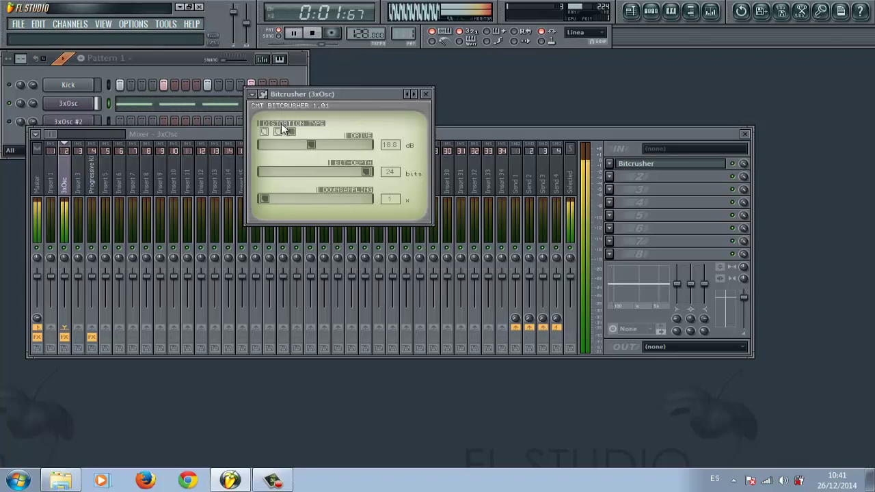
click(292, 131)
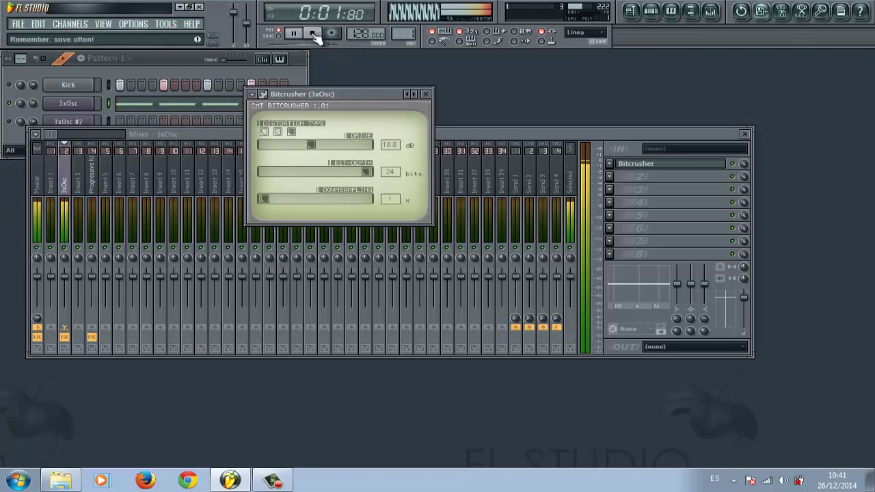
click(312, 33)
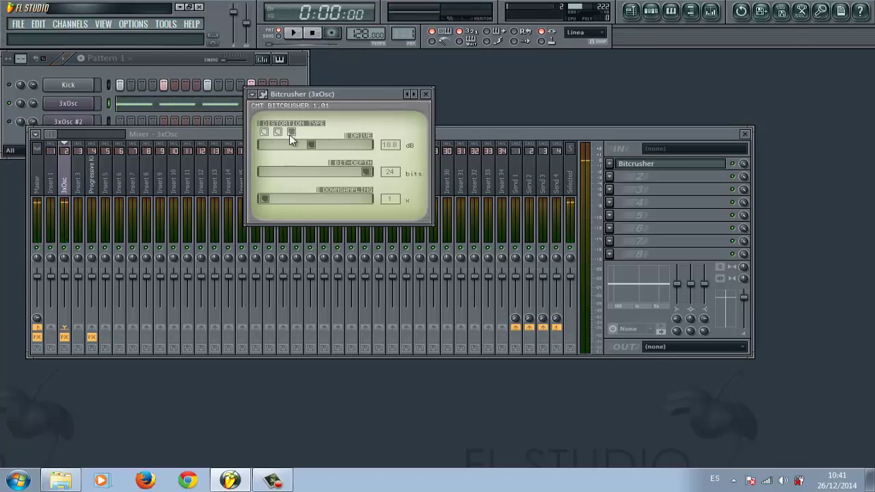
click(427, 95)
Load Fruity Fast Dist in the second effect slot of the 3xOsc insert and lower its threshold.
click(609, 189)
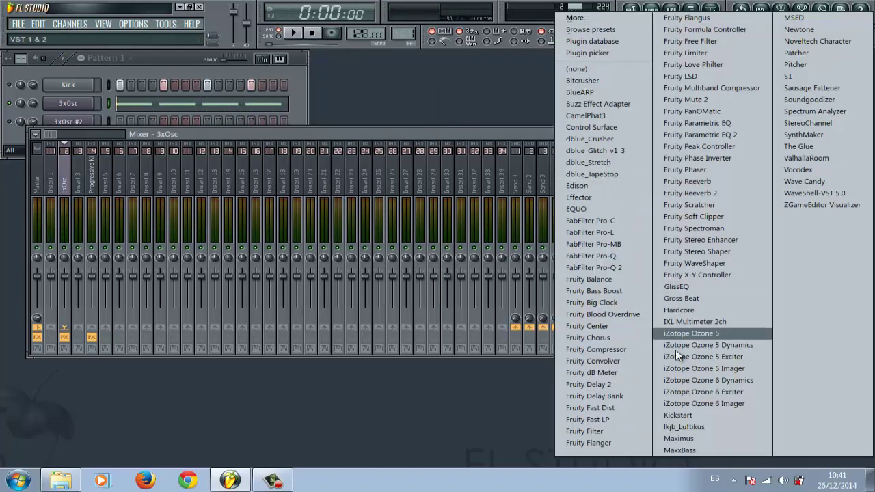
click(601, 409)
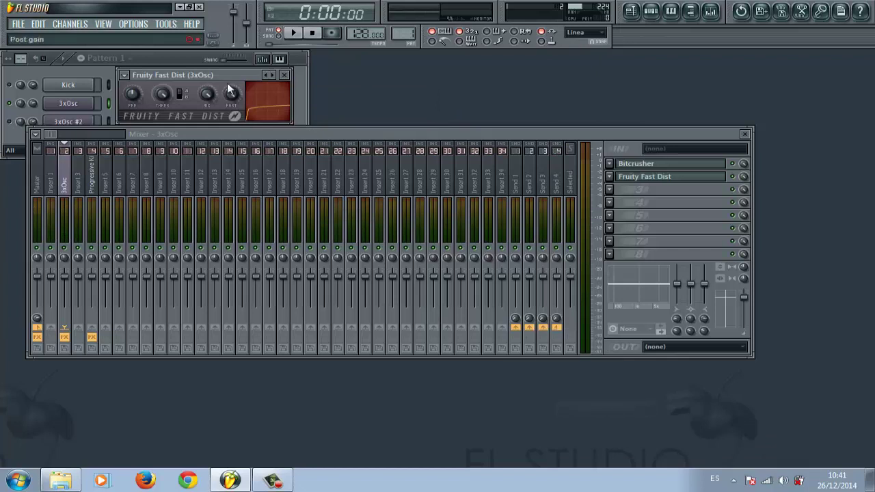
drag(240, 76, 408, 90)
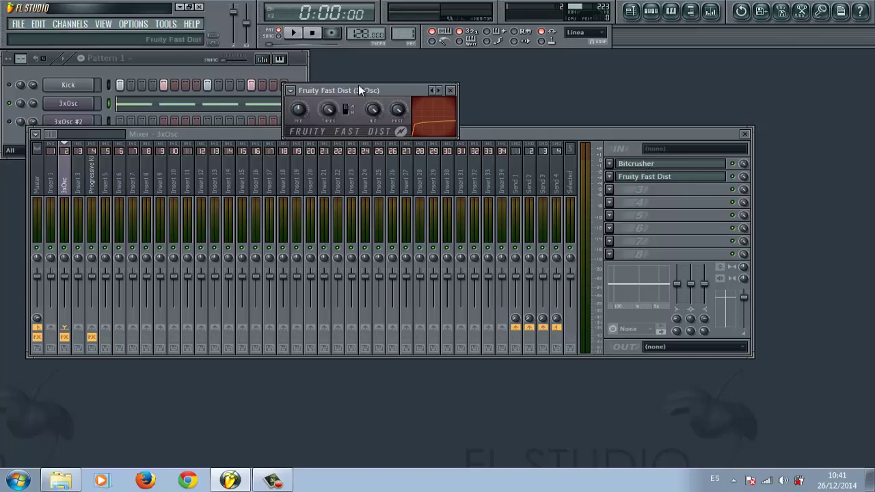
drag(397, 92, 420, 97)
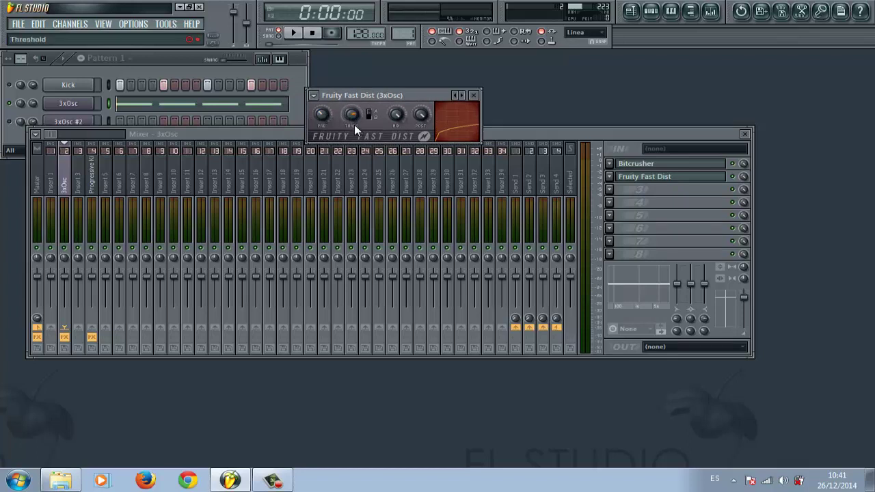
Audition the 3xOsc notes through Fruity Fast Dist while checking its pre amp, and close the effect window.
click(293, 33)
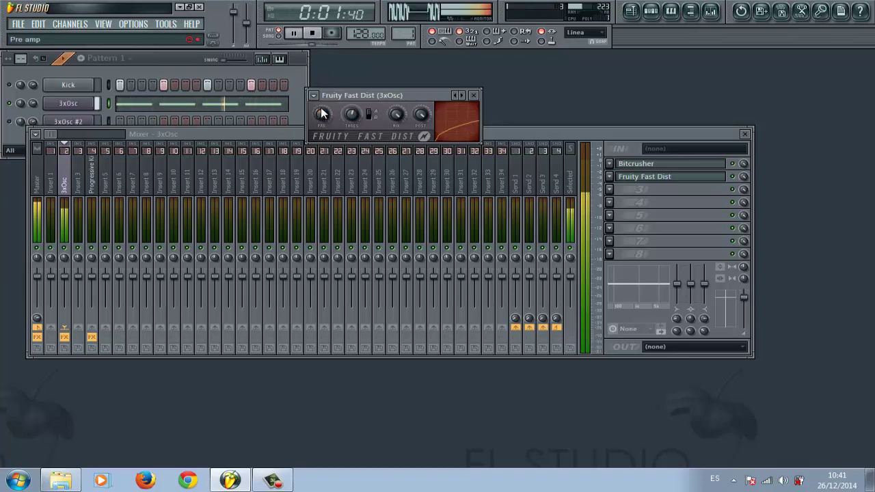
drag(321, 109, 316, 116)
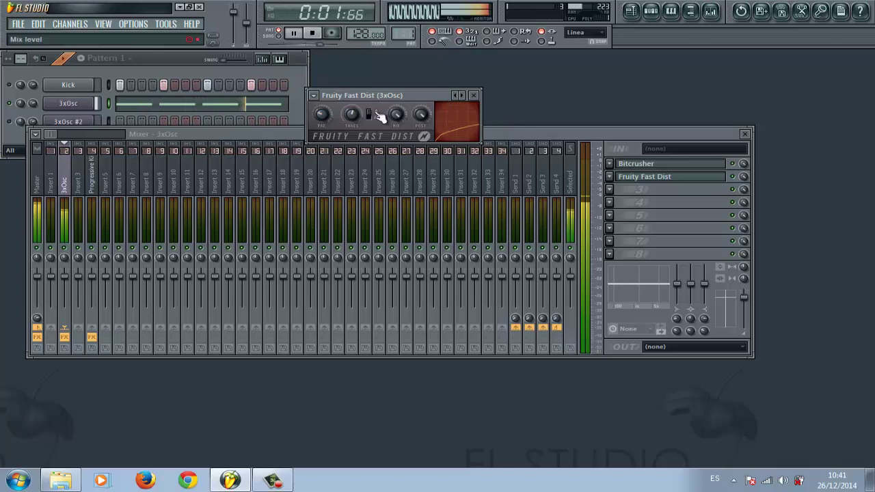
click(310, 35)
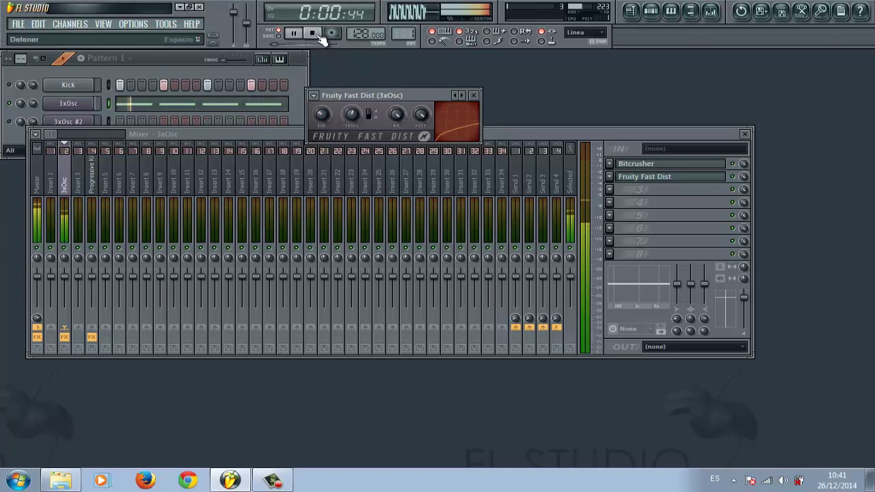
click(473, 96)
Load Fruity Bass Boost in the third effect slot of the 3xOsc insert and set its frequency to 70 Hz.
click(609, 190)
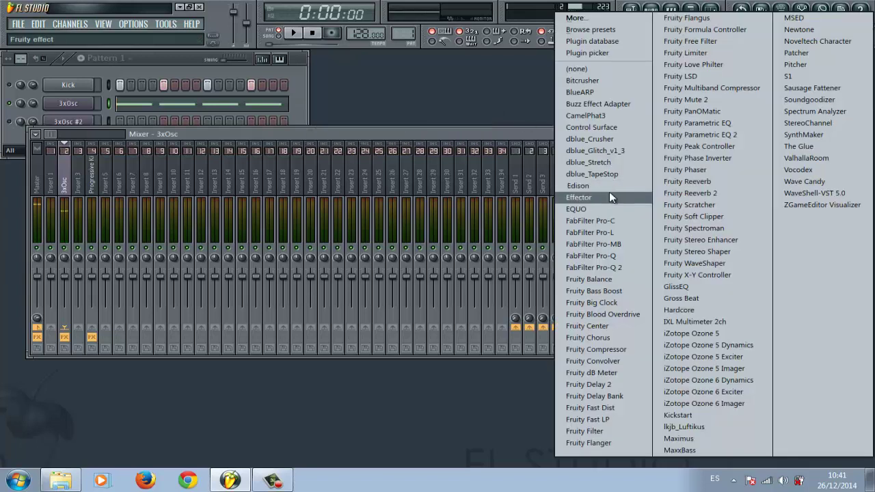
click(613, 293)
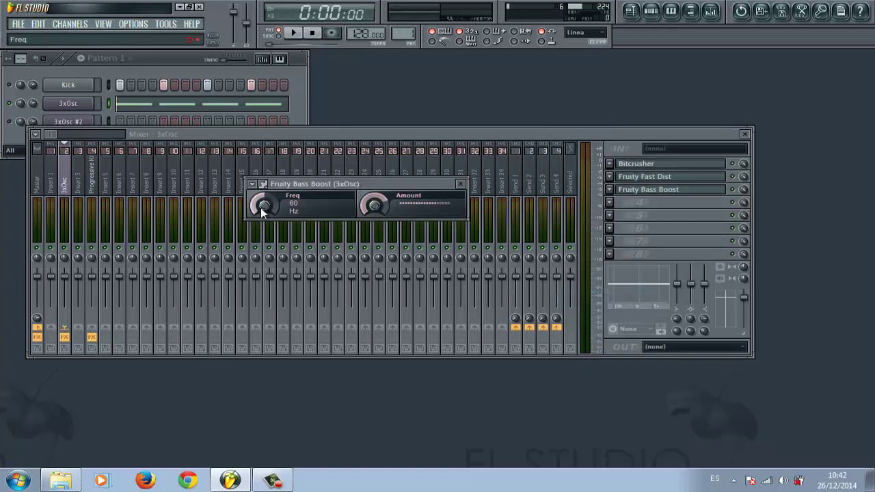
mouse_move(261, 208)
mouse_down()
mouse_move(262, 192)
mouse_move(263, 205)
mouse_up()
drag(316, 185, 409, 91)
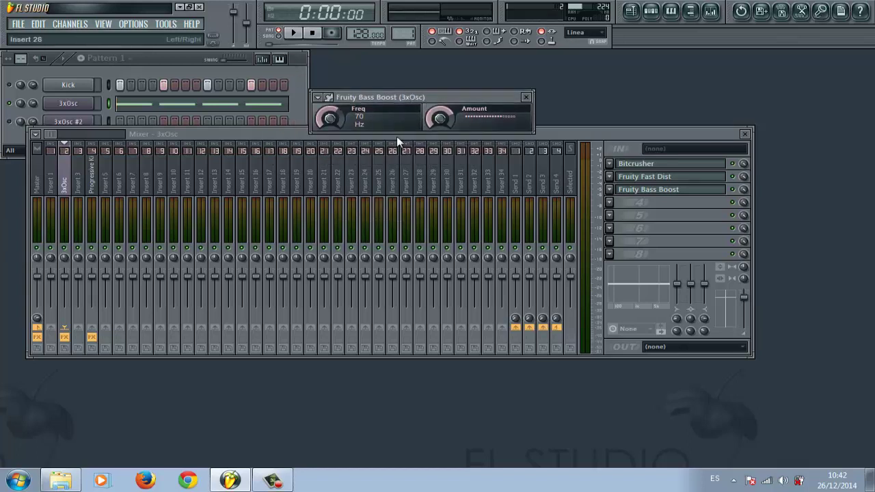
Audition the bass-boosted 3xOsc notes while sweeping the boost frequency, leave it at 70 Hz and close the effect window.
click(296, 34)
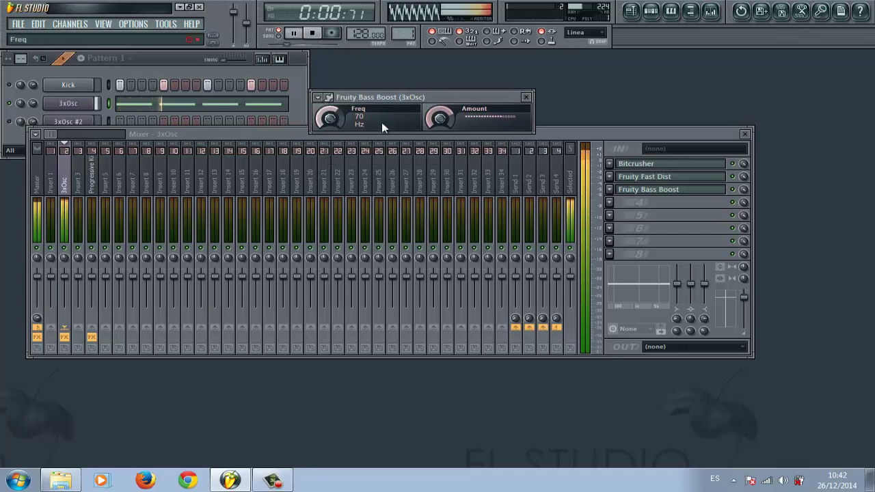
key(space)
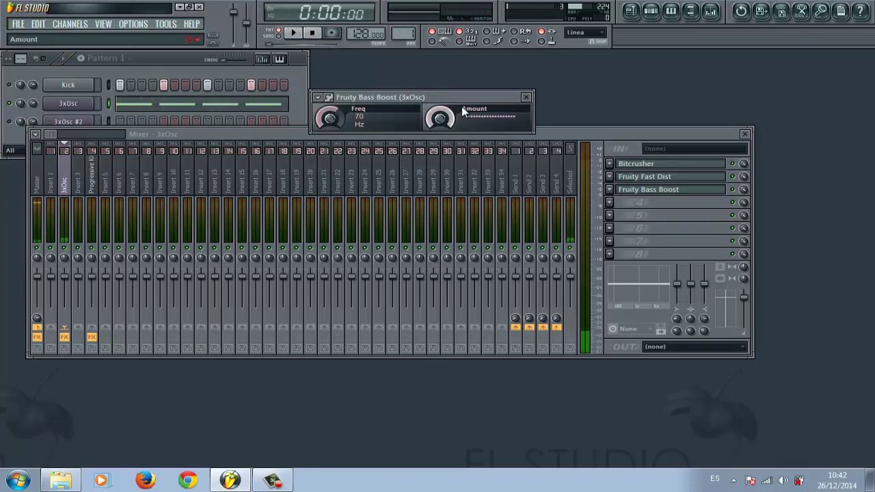
click(293, 33)
drag(328, 117, 353, 109)
click(312, 33)
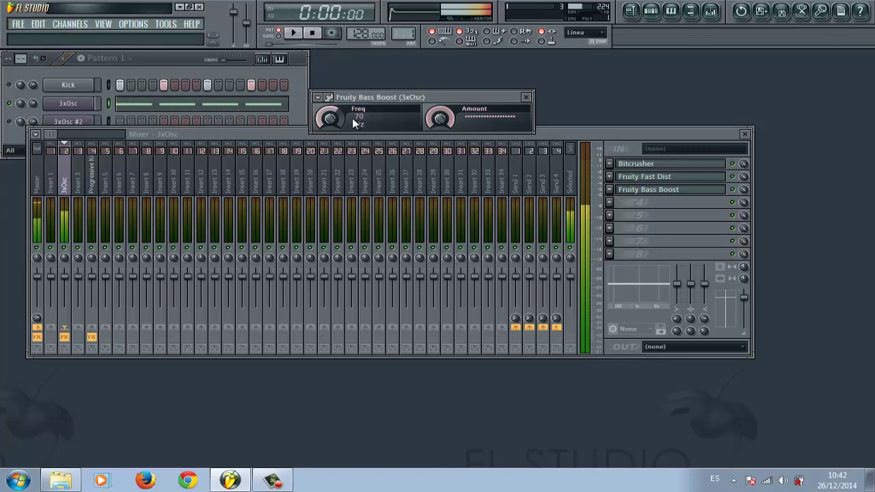
click(527, 98)
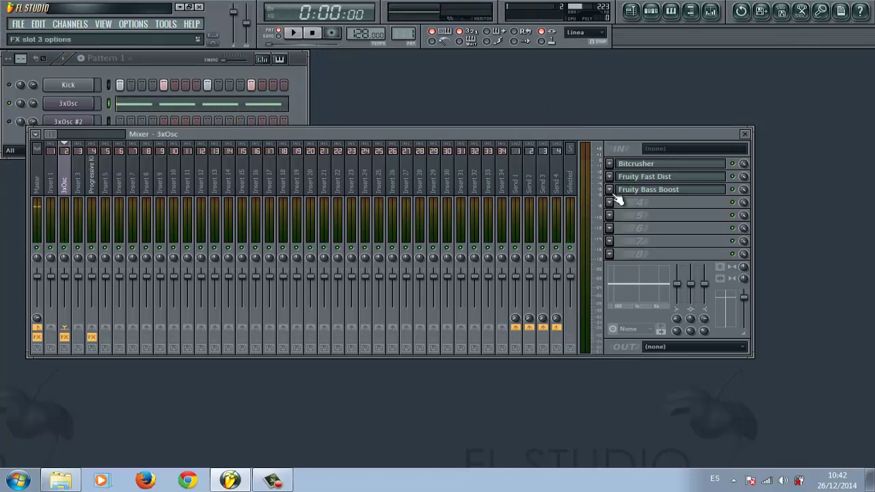
Load Fruity Parametric EQ 2 in the fourth effect slot of the 3xOsc insert.
click(610, 203)
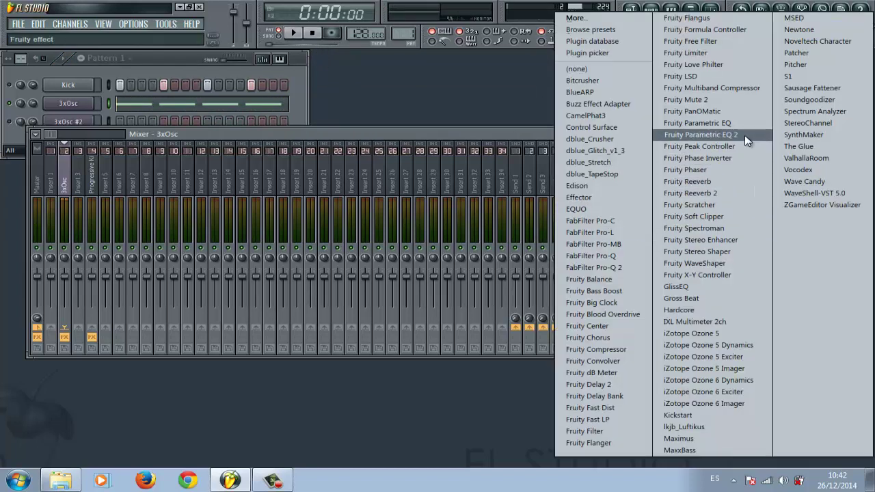
click(716, 134)
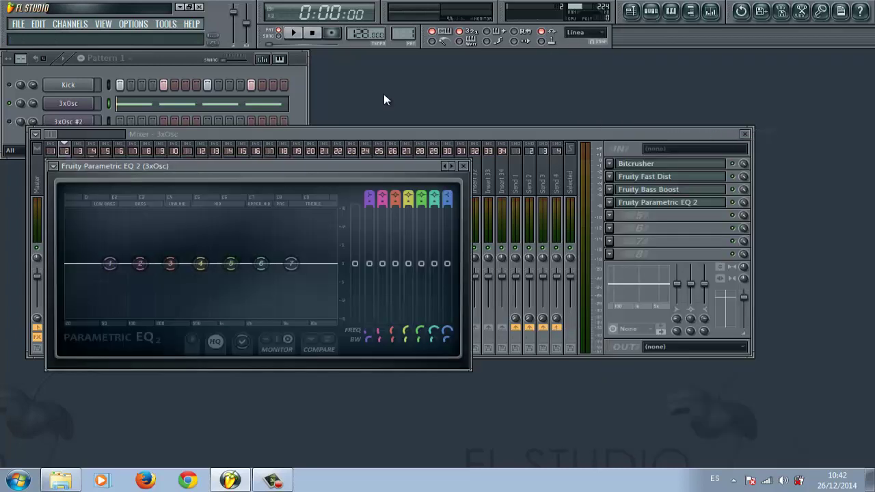
drag(329, 170, 443, 71)
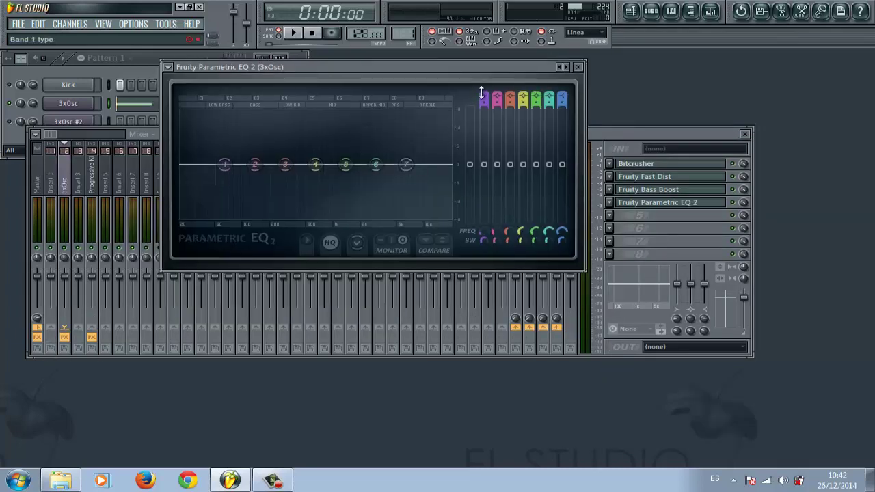
drag(482, 94, 483, 98)
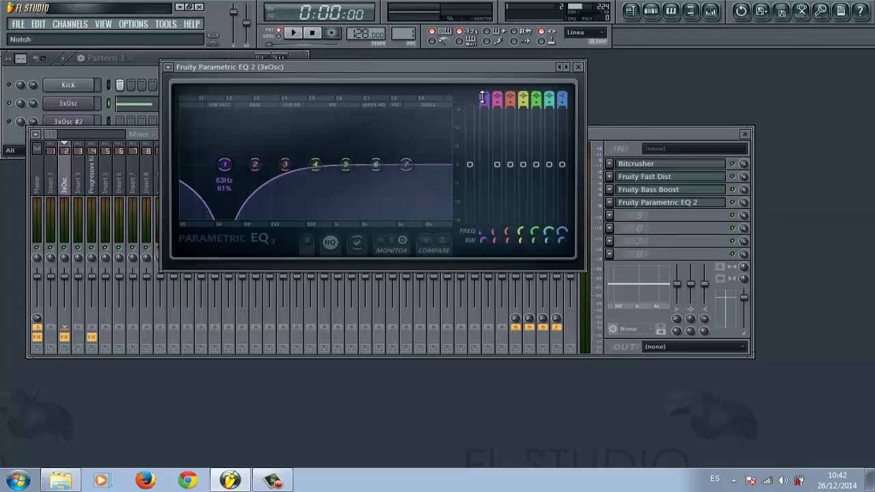
click(732, 203)
key(space)
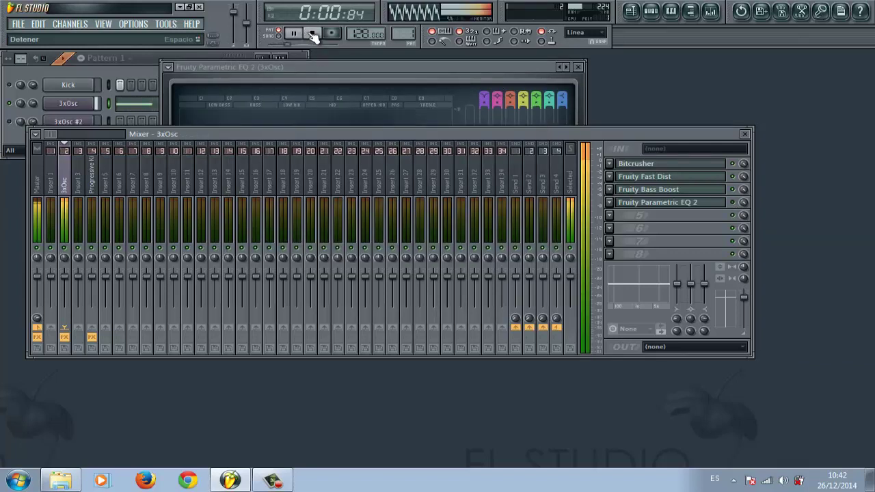
click(508, 76)
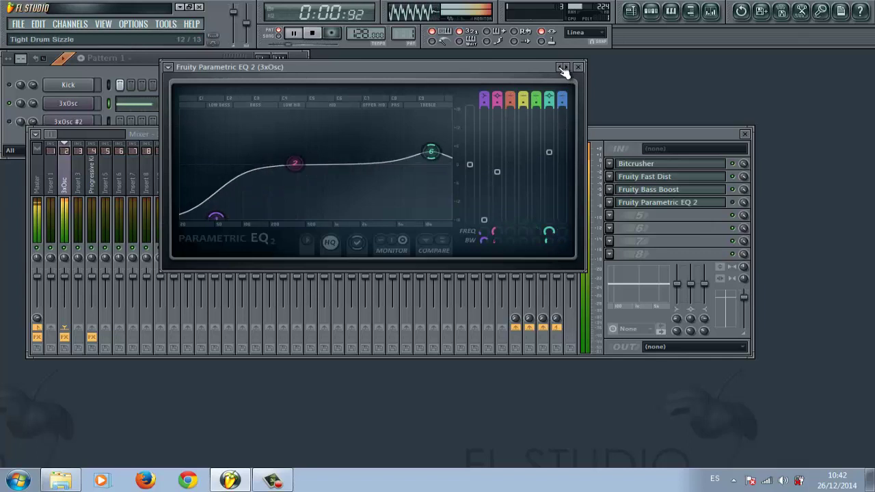
click(168, 67)
mouse_move(271, 100)
click(298, 100)
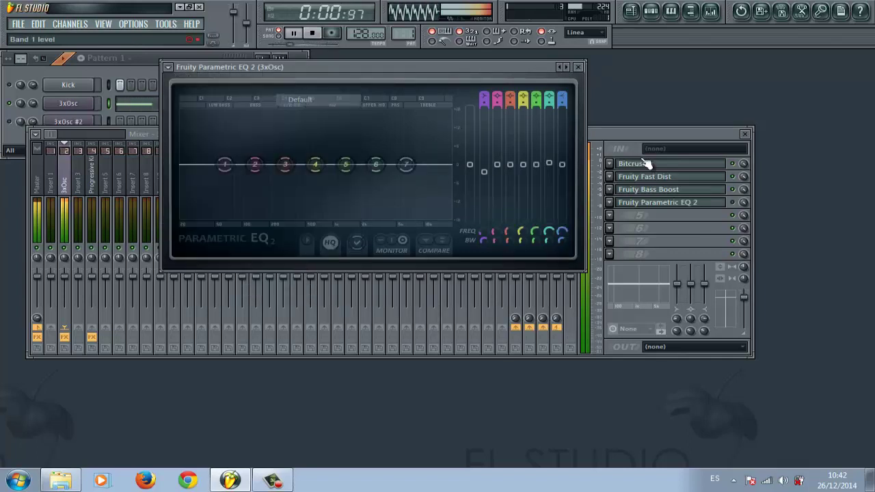
click(732, 203)
Set EQ band 1 to a Steep 8 high pass at about 50 Hz while auditioning the 3xOsc notes.
drag(407, 68, 392, 69)
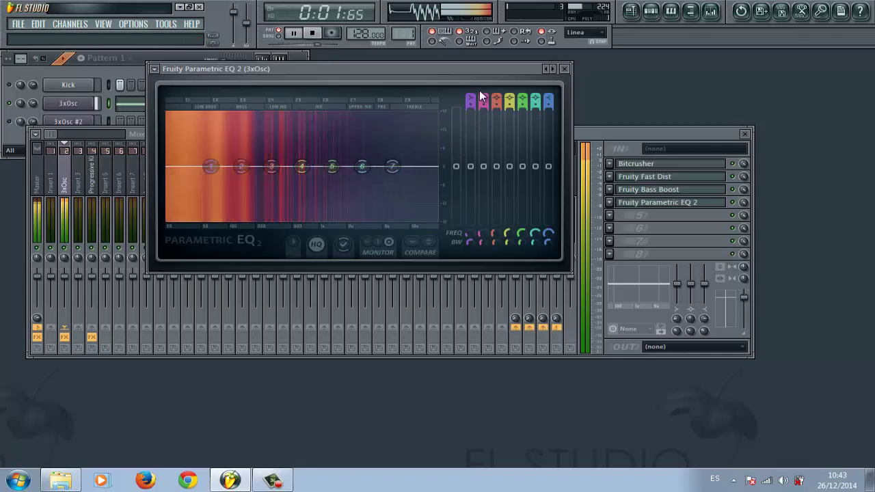
drag(471, 99, 471, 144)
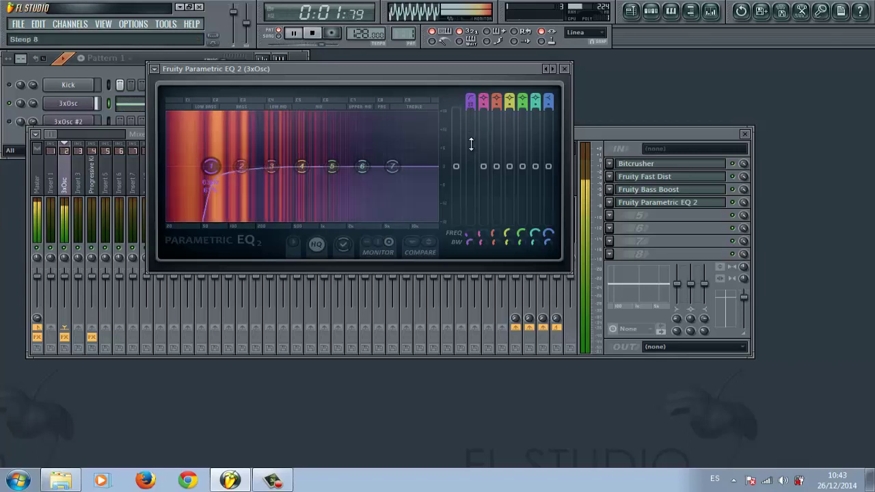
click(313, 33)
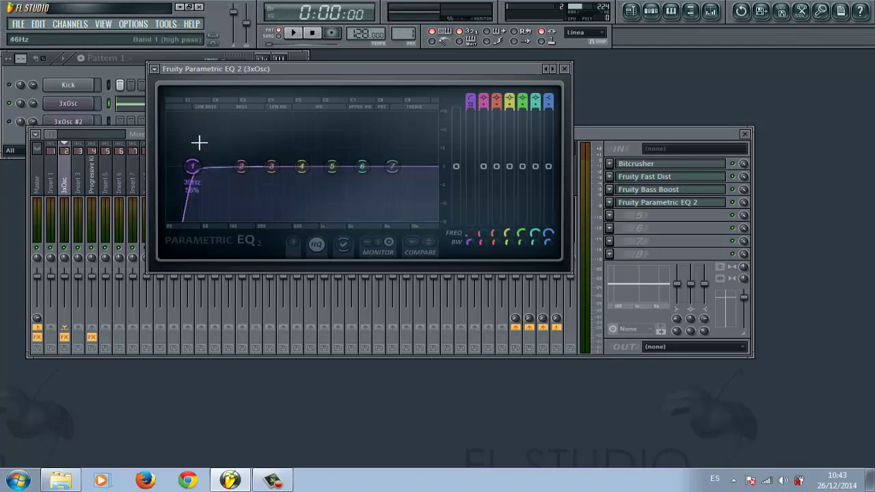
click(294, 33)
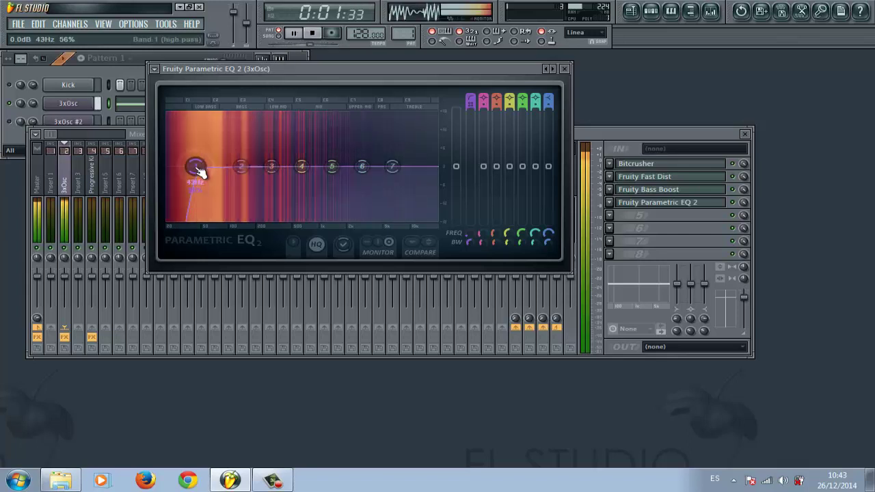
drag(195, 170, 208, 170)
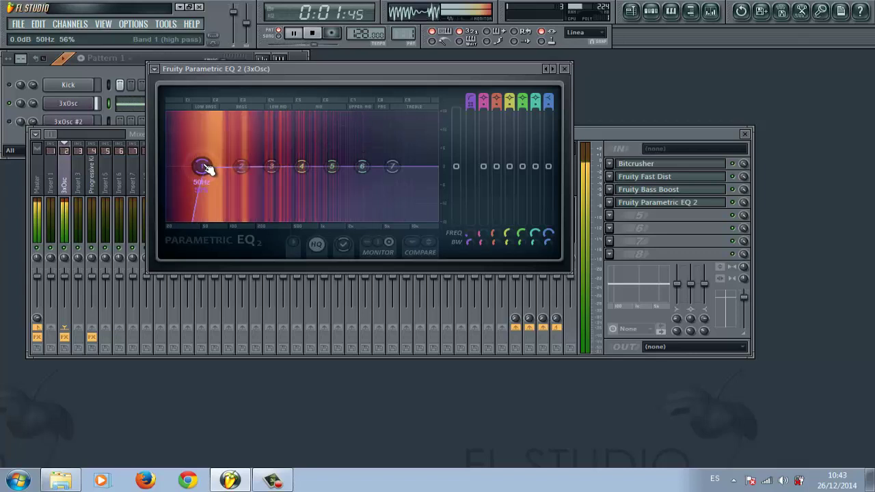
click(293, 33)
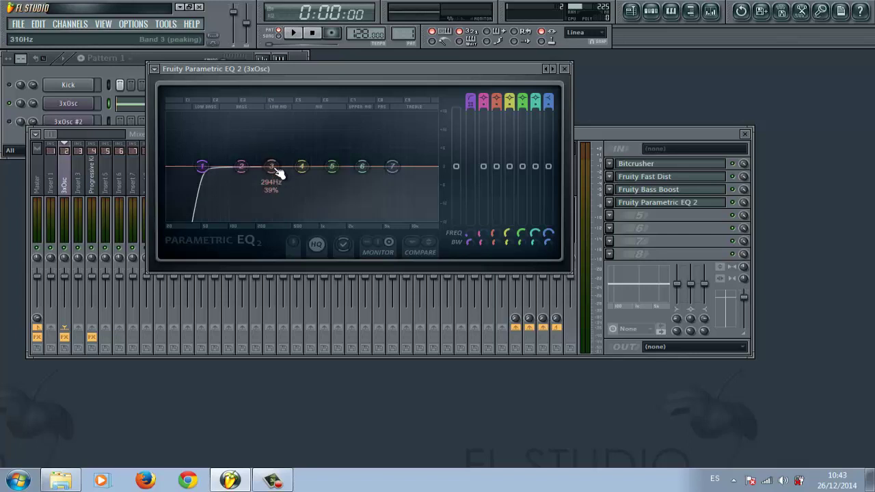
Narrow EQ band 3 to 0% bandwidth, sweep it to 74 Hz during playback and cut it by about 5 dB.
drag(276, 172, 242, 48)
click(294, 33)
drag(234, 478, 205, 475)
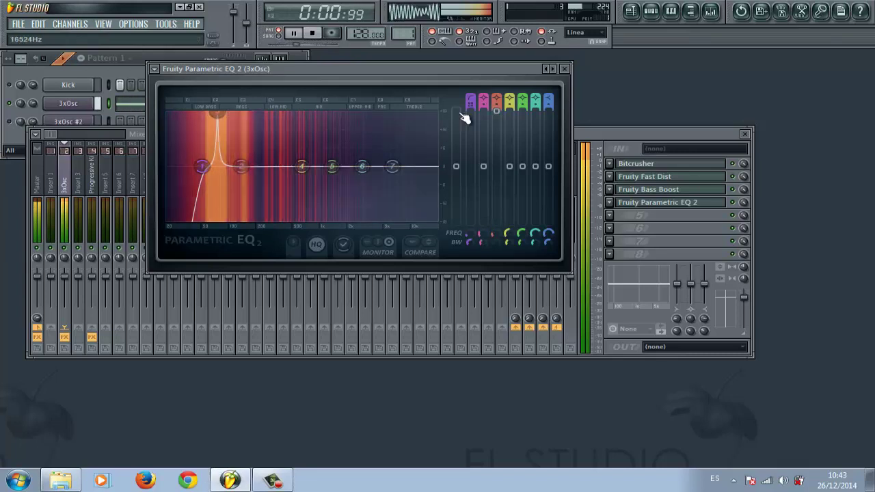
drag(499, 121, 498, 247)
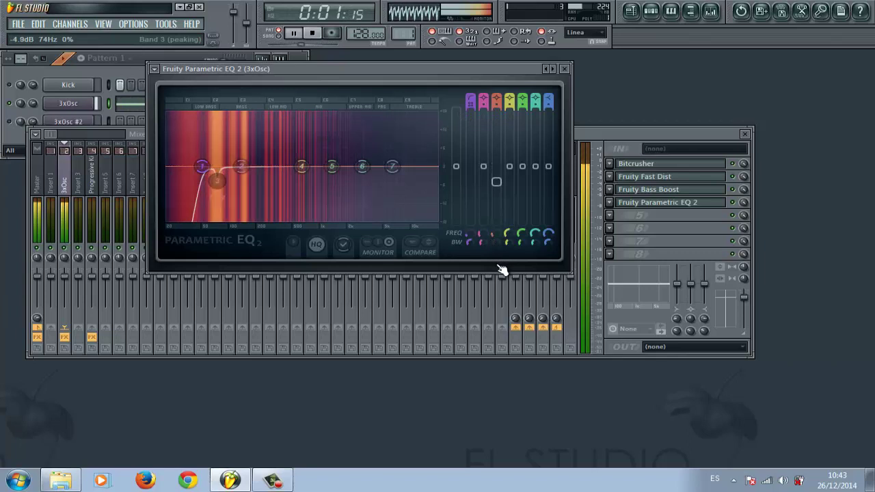
drag(496, 179, 497, 183)
click(312, 33)
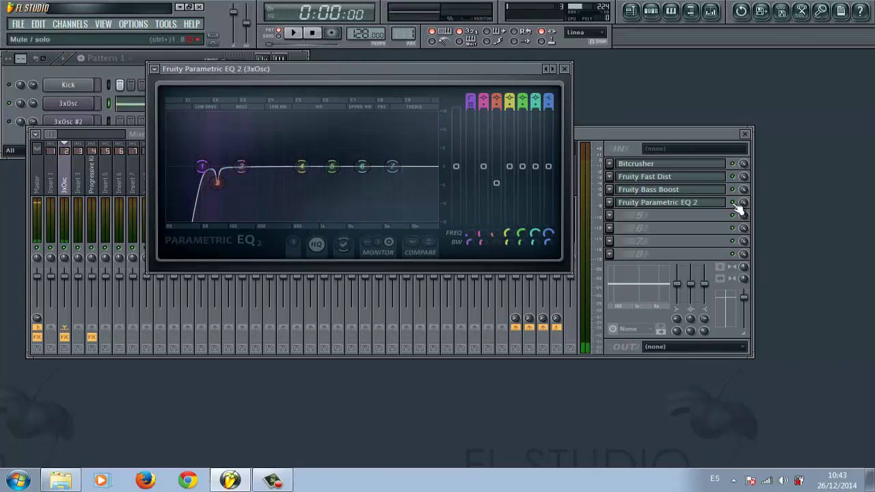
Audition the 3xOsc notes to check the effect of Fruity Parametric EQ 2, stop playback and close the EQ window.
click(733, 203)
key(space)
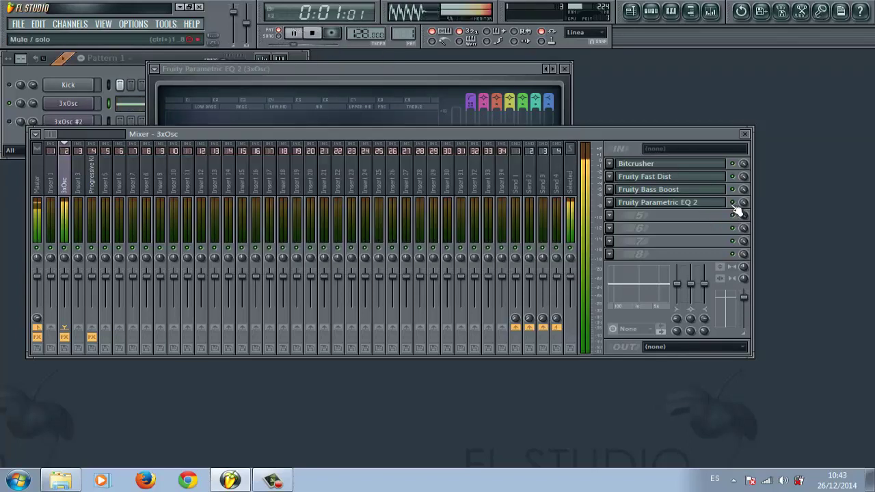
click(311, 33)
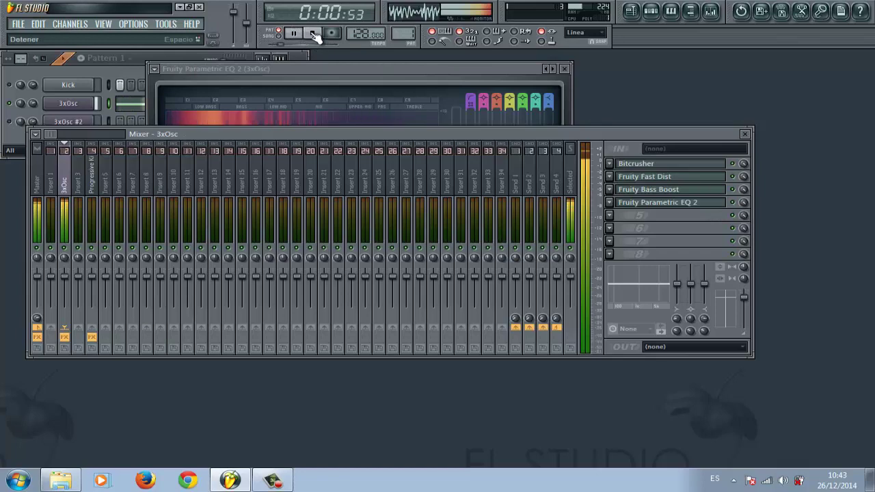
click(563, 69)
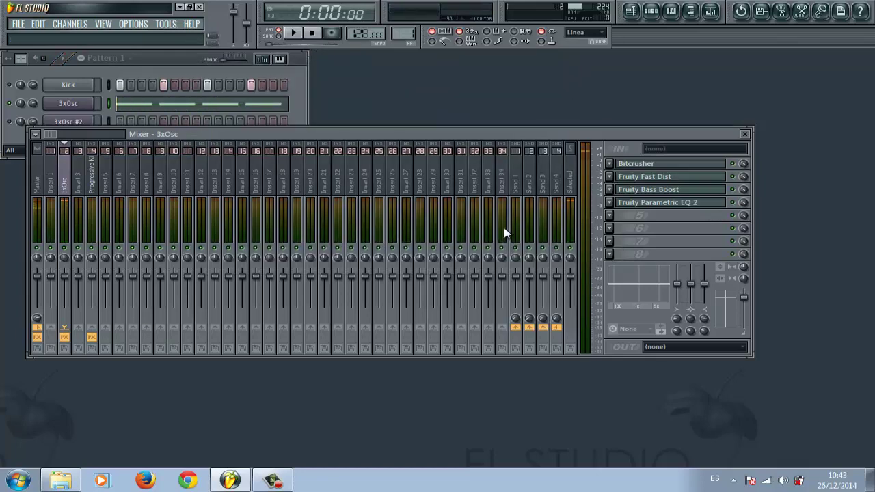
Load Kickstart in the eighth effect slot of the 3xOsc insert and choose the first curve of its second preset row.
click(613, 255)
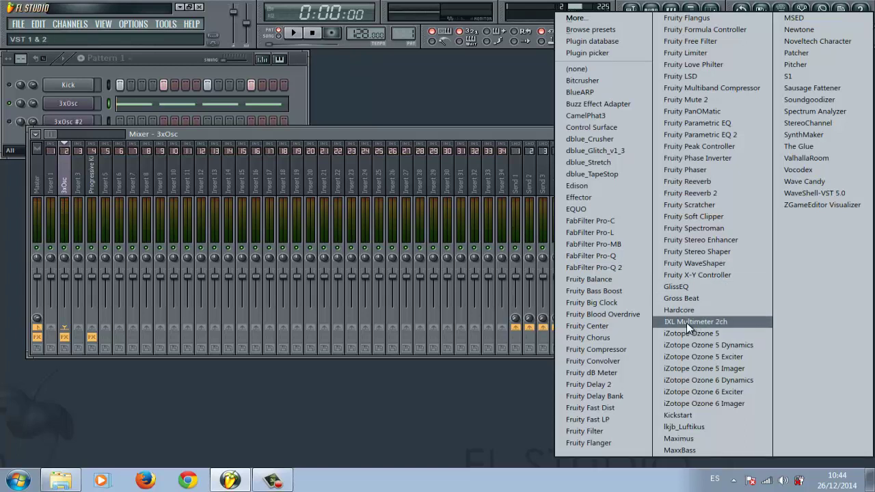
click(685, 414)
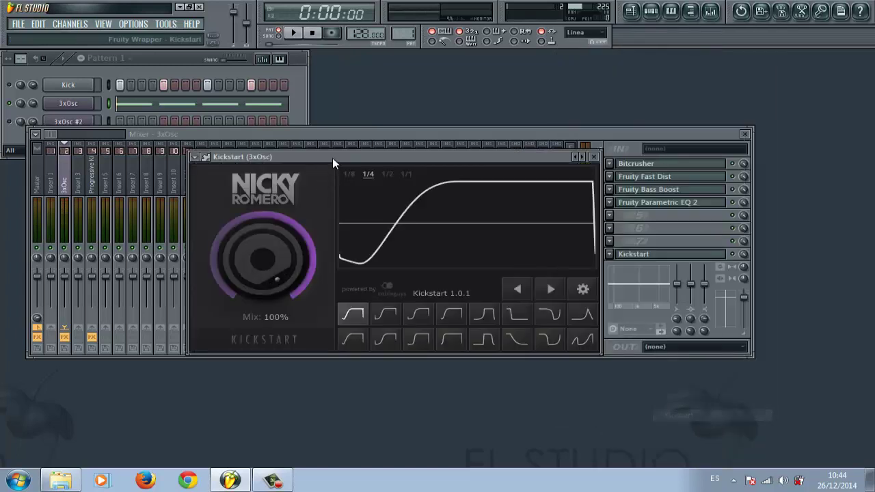
drag(332, 158, 378, 121)
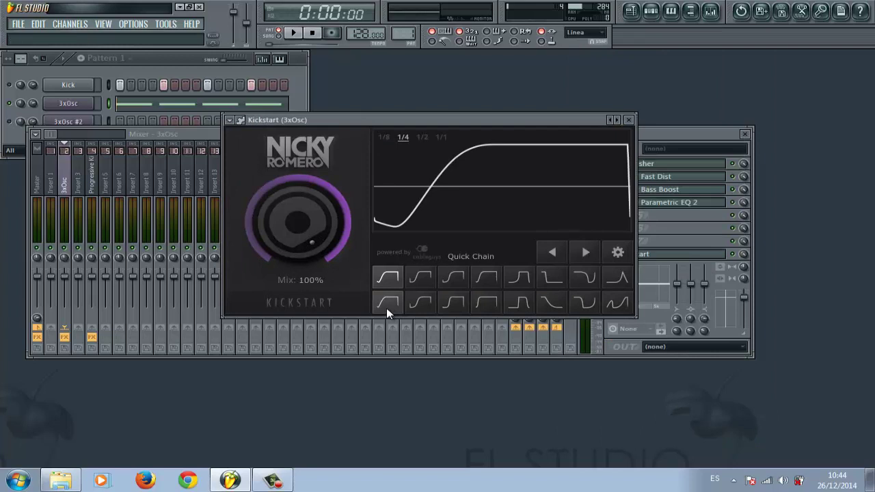
click(387, 303)
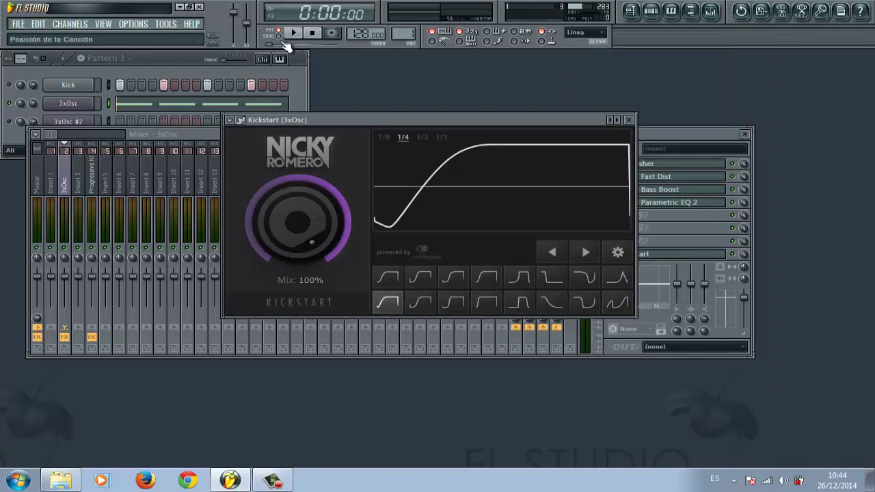
Lower the Kickstart mix to 60% while auditioning the 3xOsc notes, stop playback and close the plugin window.
key(space)
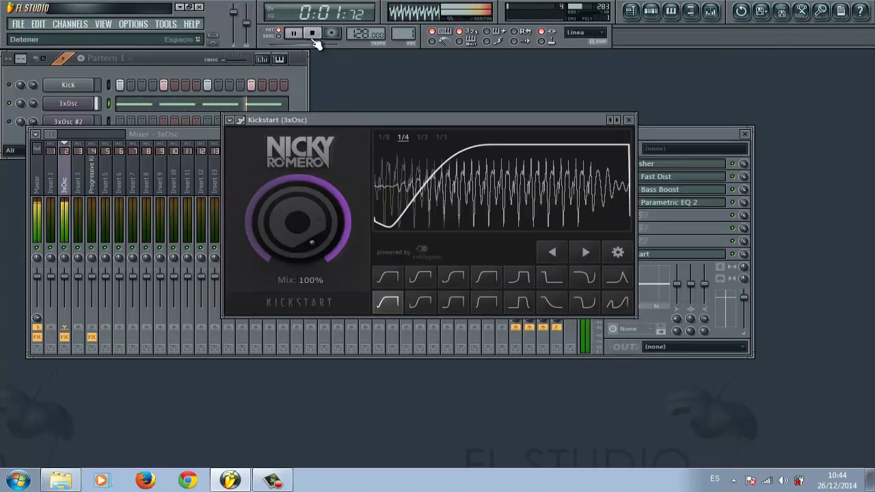
drag(302, 218, 312, 269)
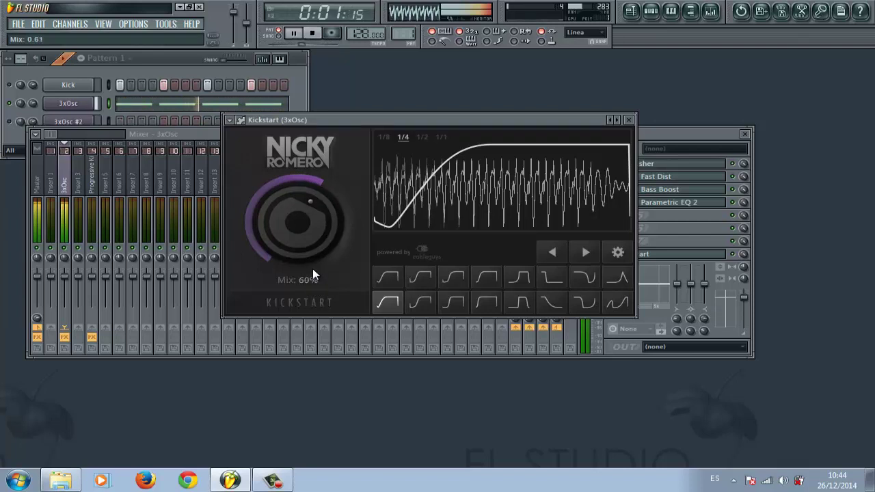
click(315, 34)
click(628, 120)
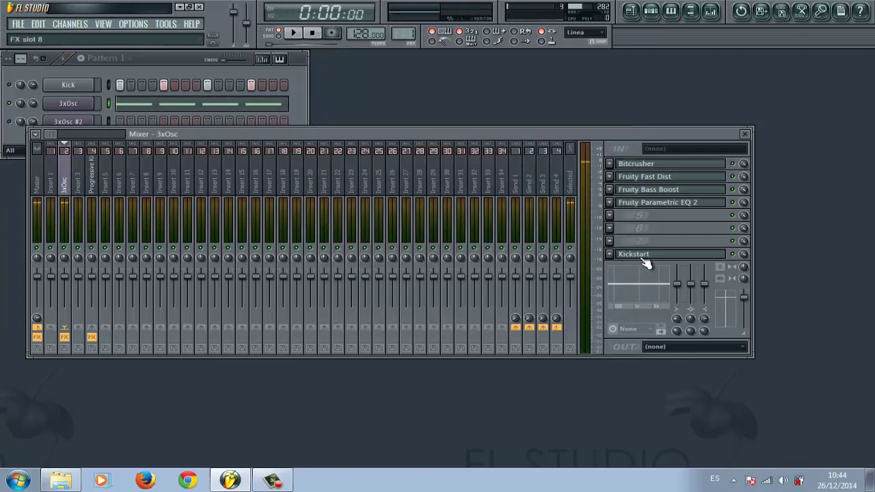
Audition the 3xOsc notes through the full effect chain.
click(295, 33)
click(311, 34)
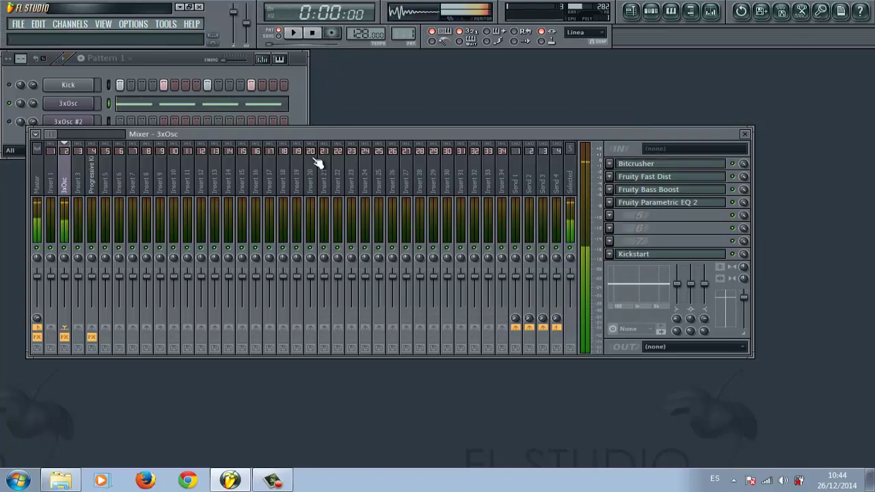
click(304, 33)
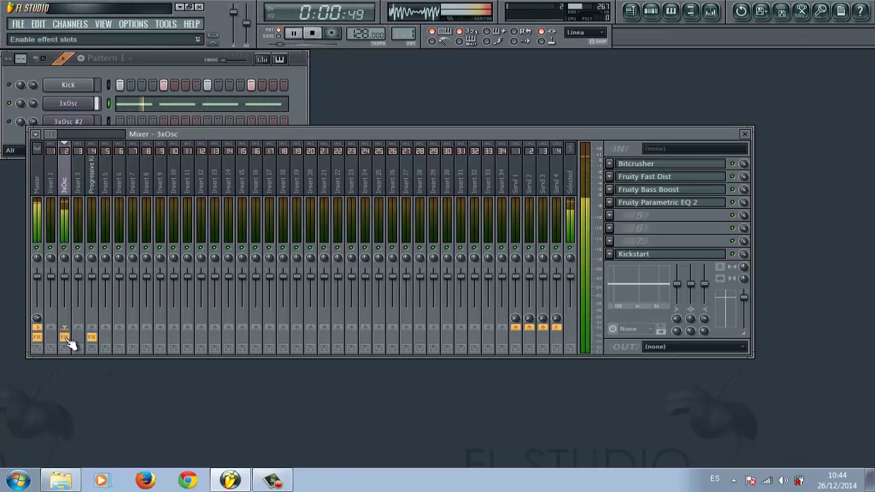
click(312, 33)
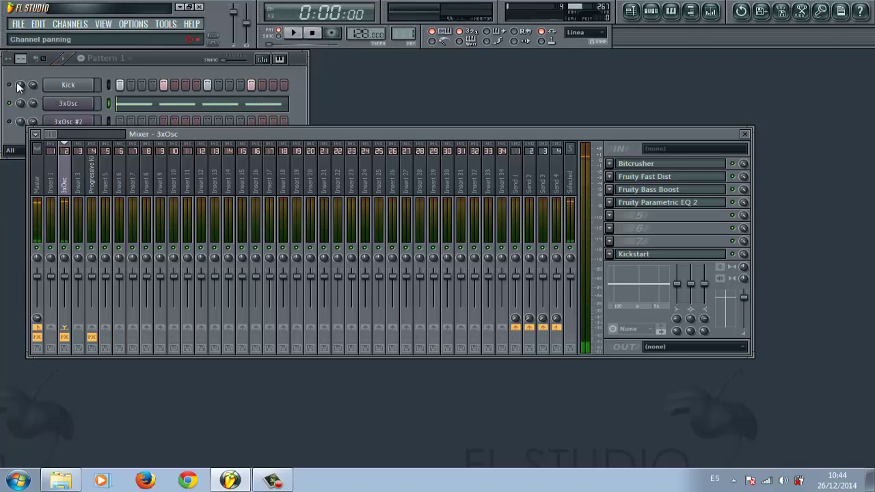
Unmute the Kick channel and audition it together with the 3xOsc notes.
click(143, 76)
click(306, 33)
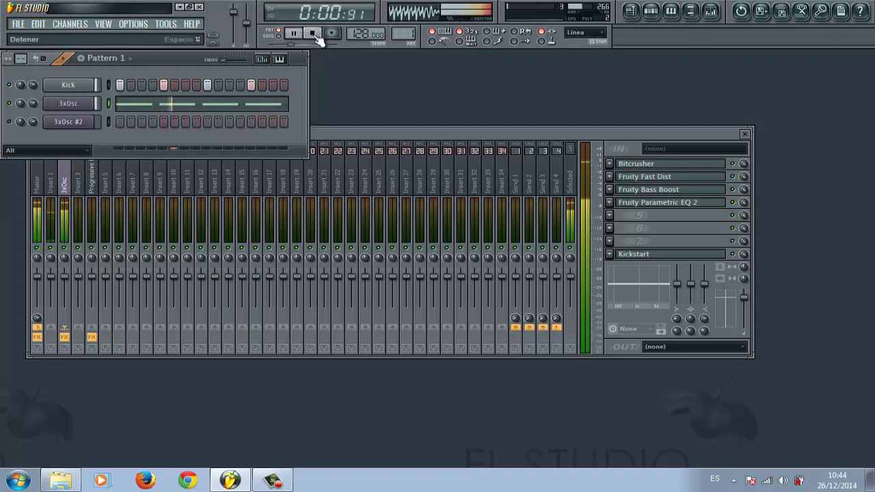
click(312, 33)
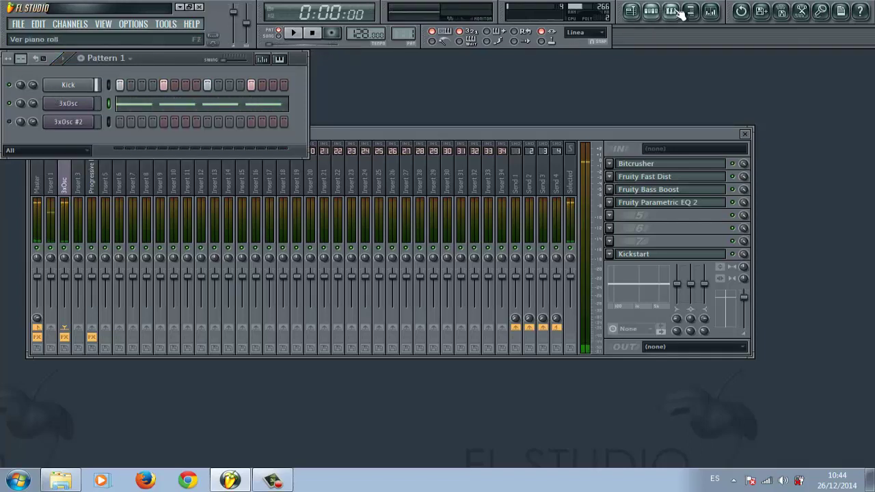
Replace the Kick channel's sample with LSE Kick 19 from the sample browser's Kicks folder and close the browser.
key(alt+F8)
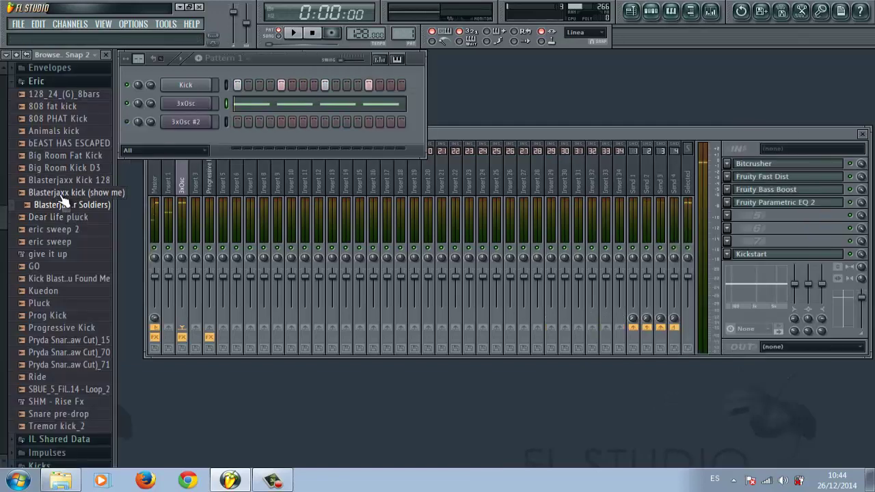
click(36, 81)
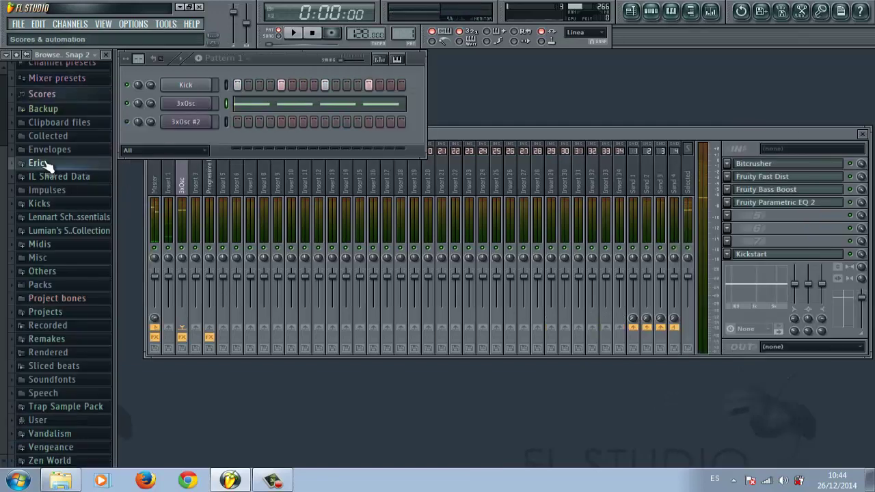
click(69, 218)
click(54, 286)
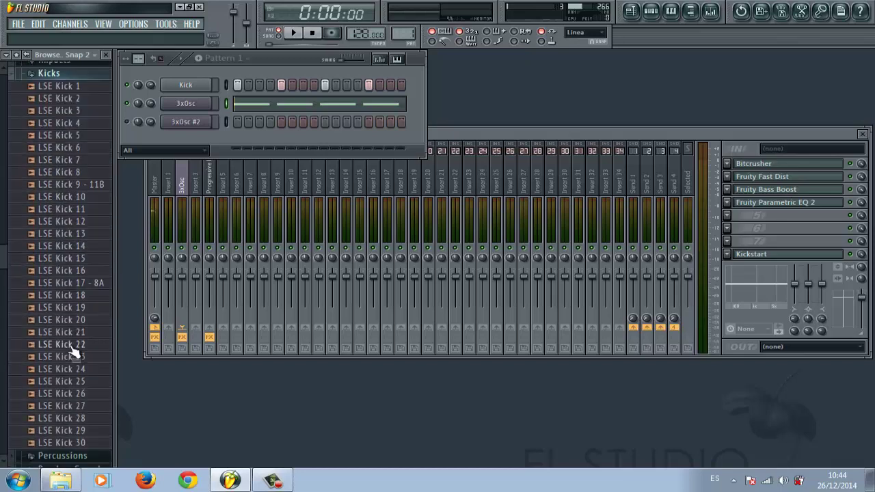
click(68, 303)
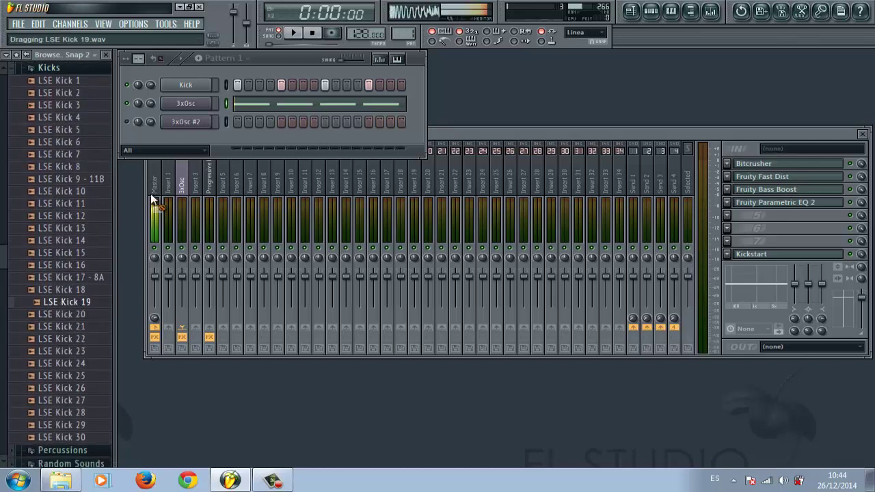
drag(150, 193, 174, 84)
click(106, 55)
click(82, 84)
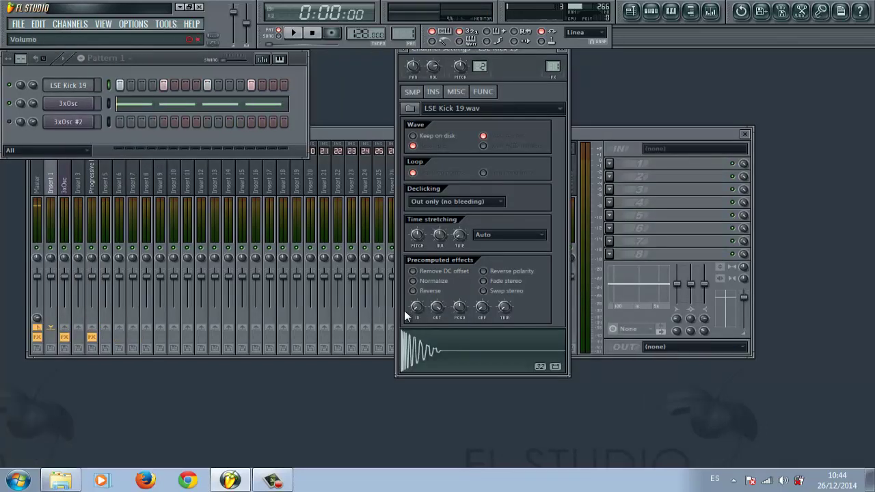
Play the pattern with the new kick, close its channel settings and lower the 3xOsc insert's fader slightly.
click(294, 32)
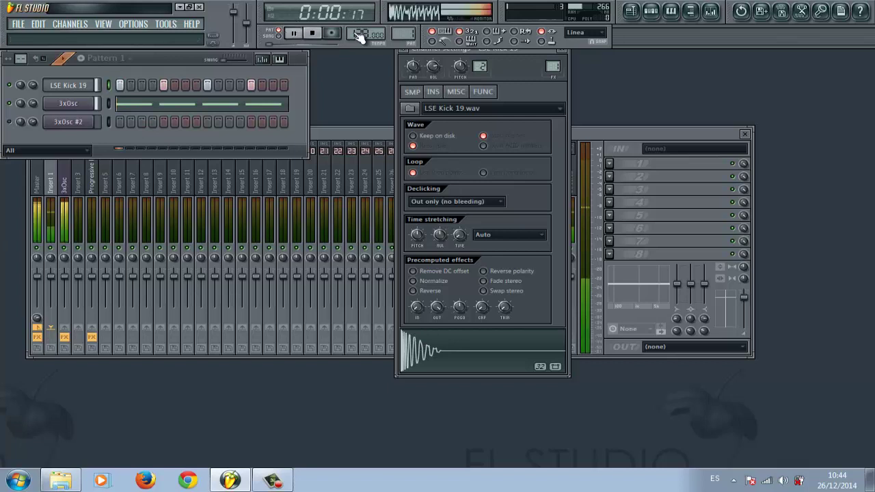
click(562, 50)
drag(60, 279, 69, 299)
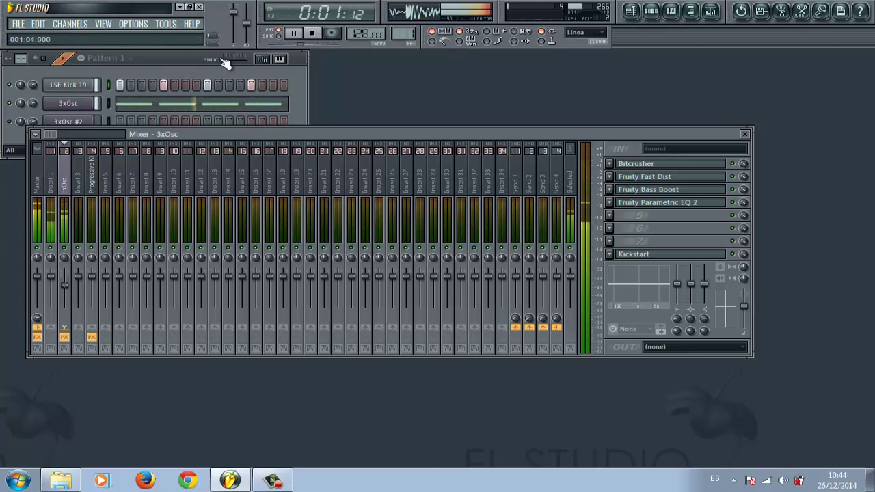
click(312, 32)
Solo the 3xOsc #2 channel and route it to mixer insert 3.
click(162, 63)
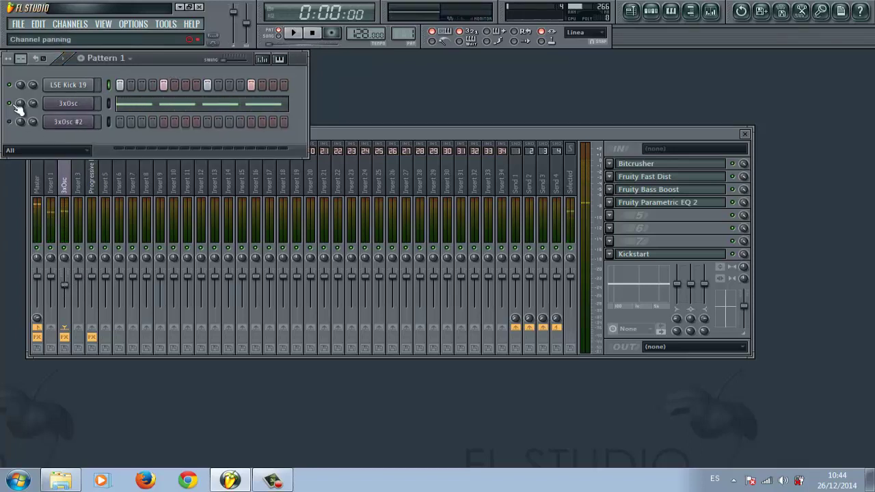
click(78, 125)
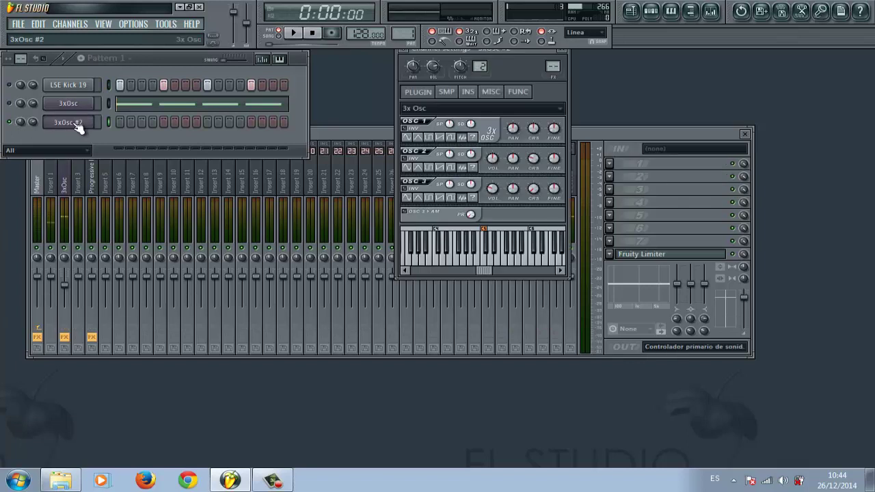
click(93, 189)
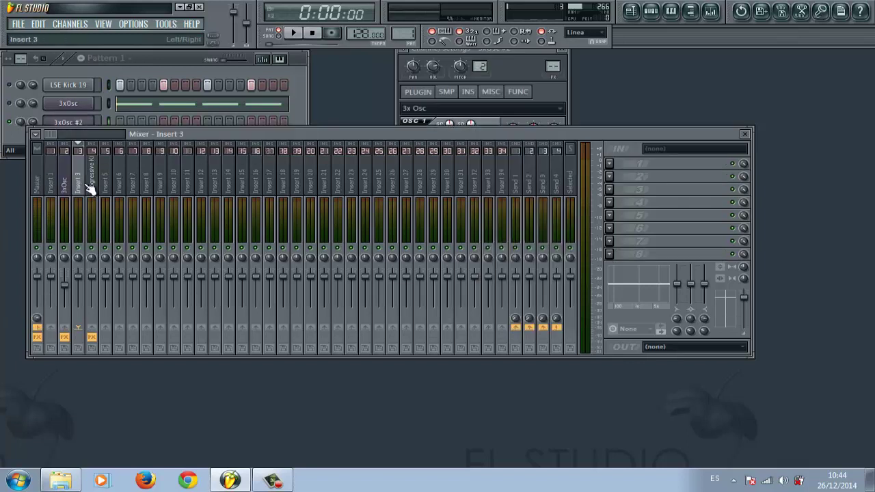
click(162, 71)
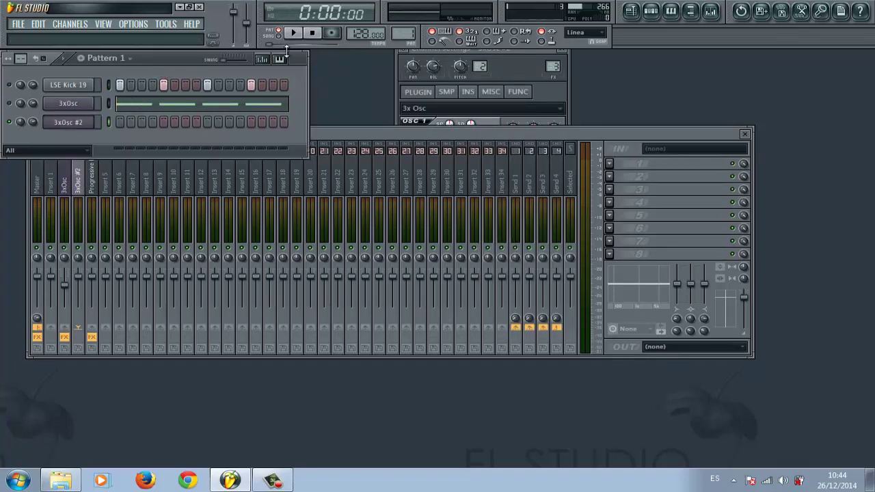
Draw four D3 notes for 3xOsc #2 in the piano roll, one per beat of bar 1, matching the ghost notes.
right_click(95, 122)
click(136, 122)
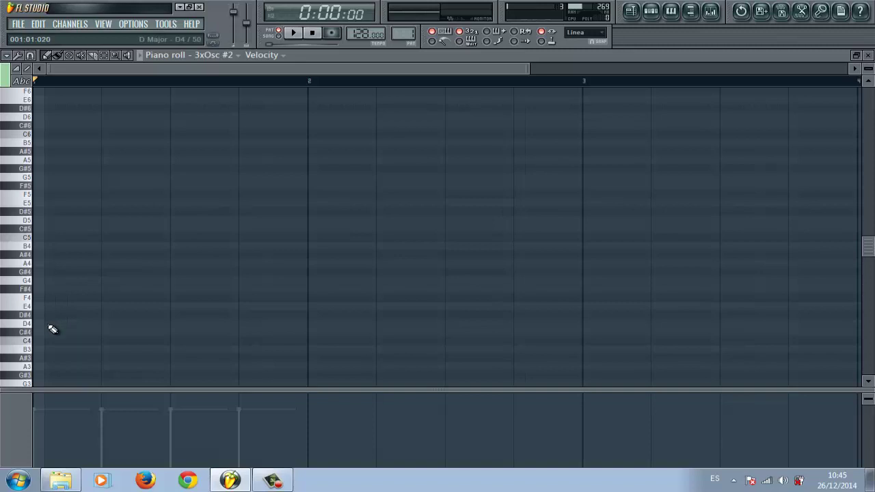
scroll(37, 338, down, 3)
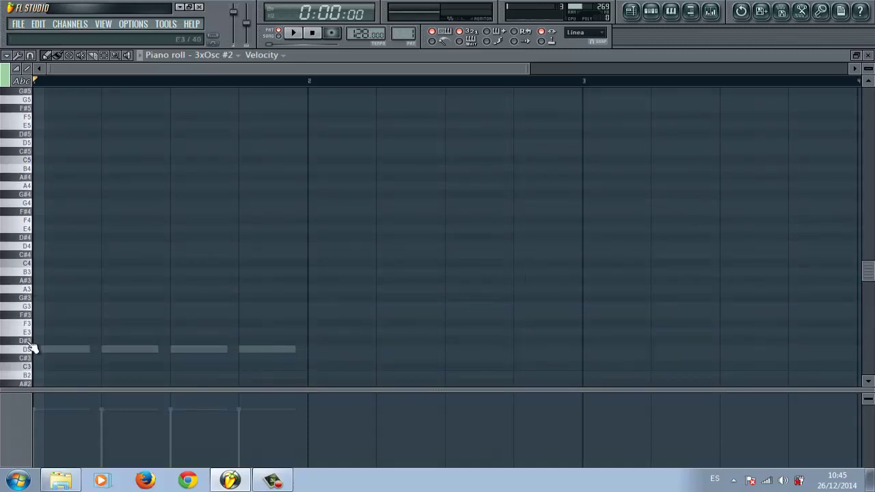
click(26, 351)
click(26, 247)
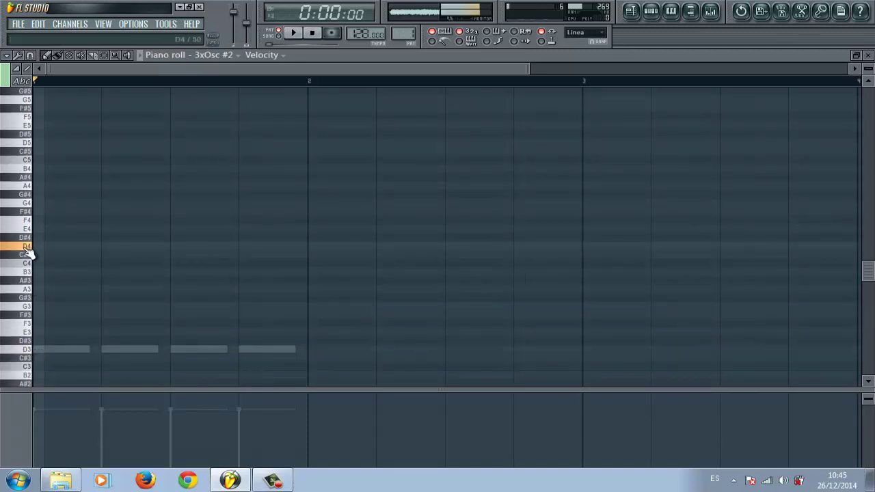
click(65, 349)
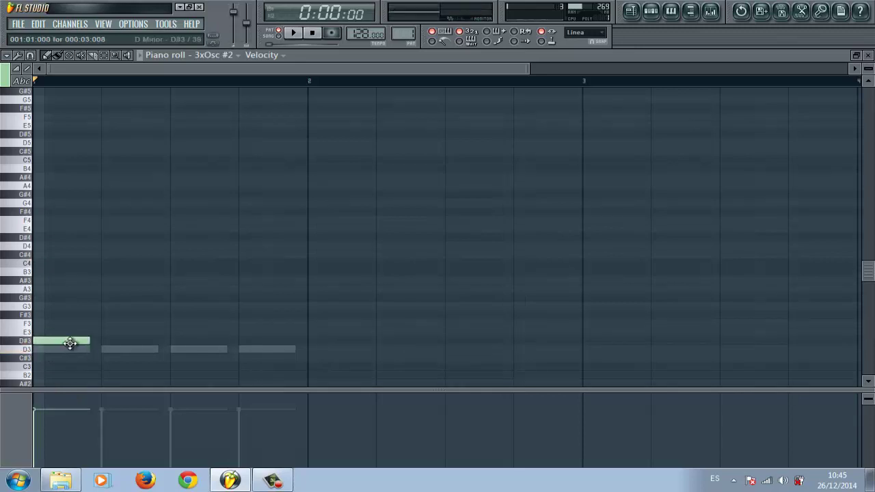
click(102, 349)
click(176, 350)
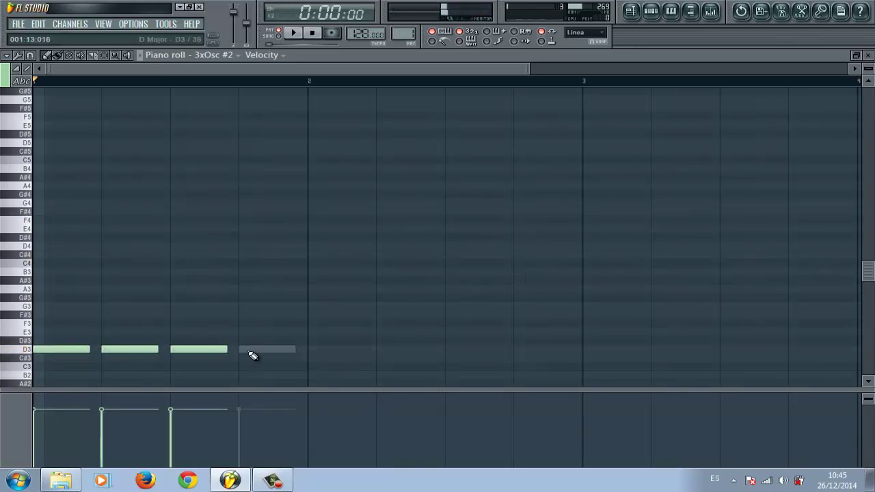
click(251, 350)
click(868, 55)
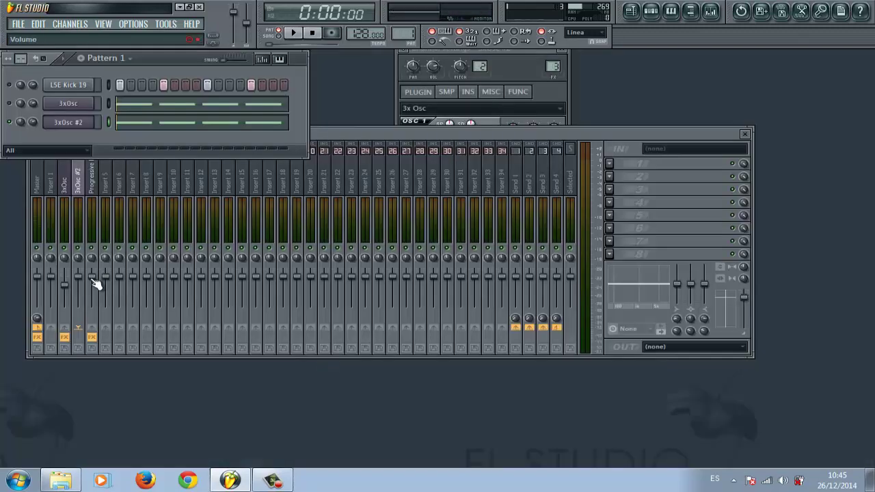
Lower the 3xOsc #2 insert's fader and load Fruity Parametric EQ 2 in its first effect slot during playback.
click(80, 296)
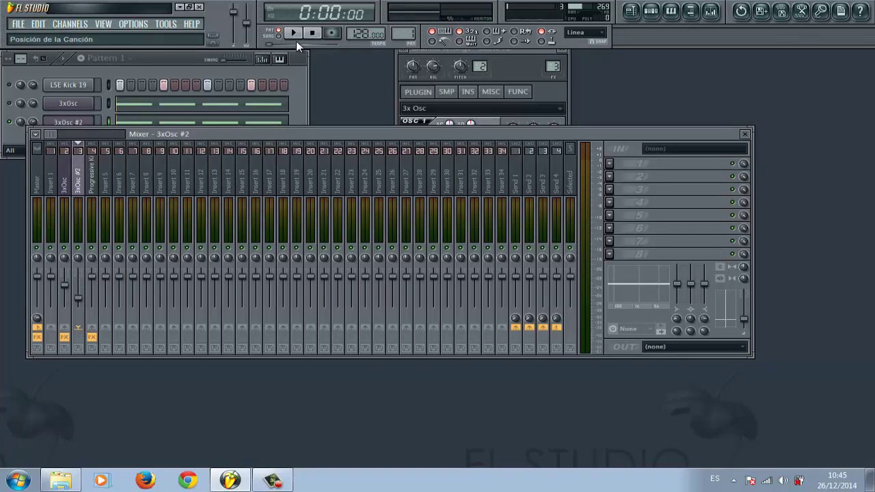
key(space)
click(609, 165)
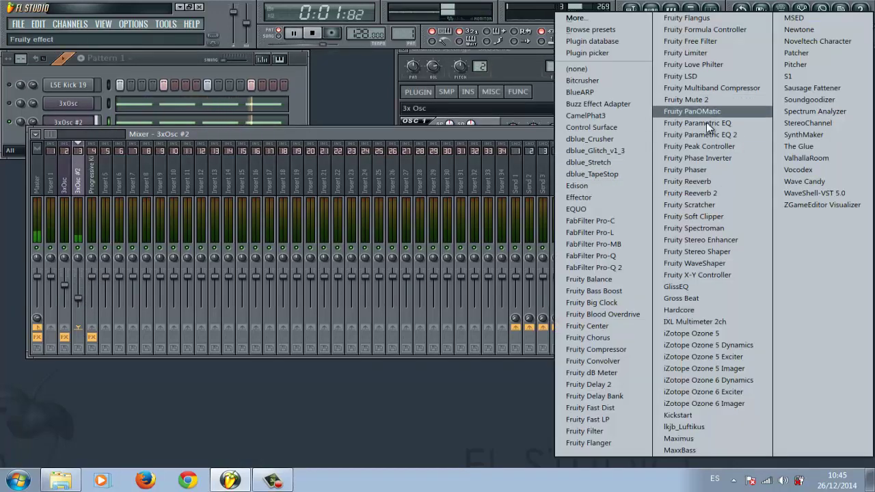
click(706, 134)
drag(305, 137, 474, 110)
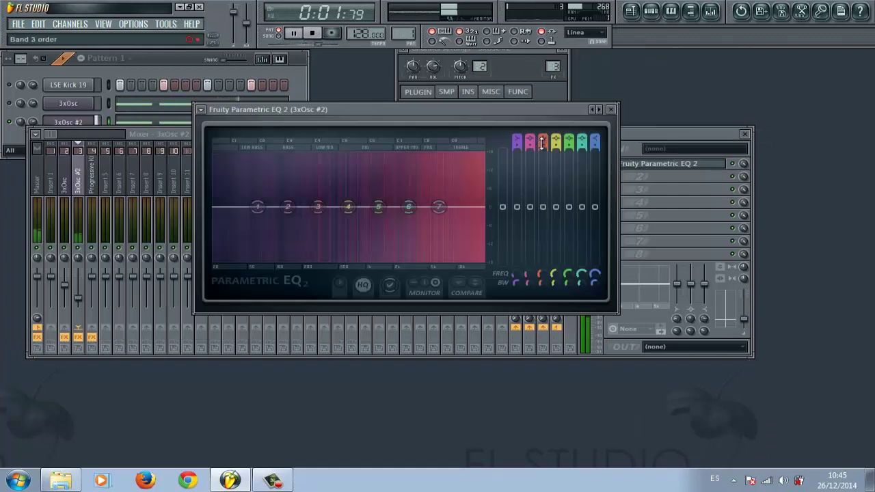
Make band 1 a steep high-pass between 1 and 2 kHz and boost the band 7 high shelf to 6.6 dB at 6497 Hz.
scroll(519, 142, down, 2)
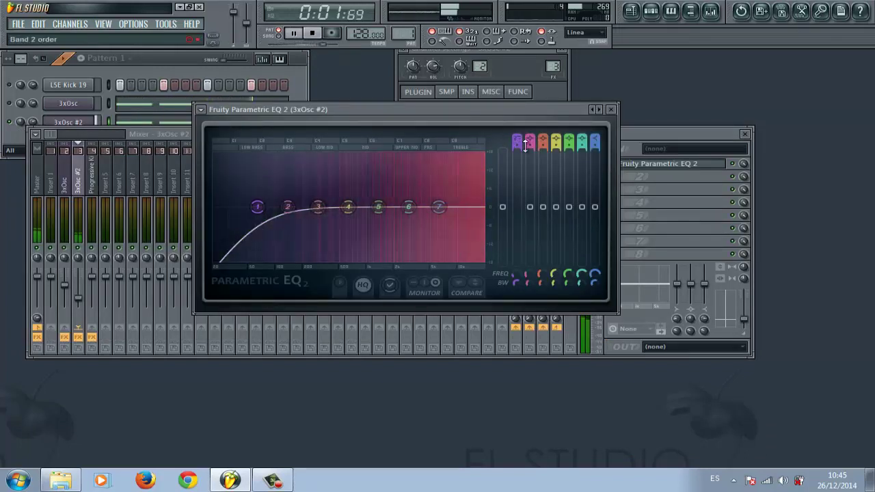
scroll(517, 146, up, 5)
drag(261, 215, 441, 157)
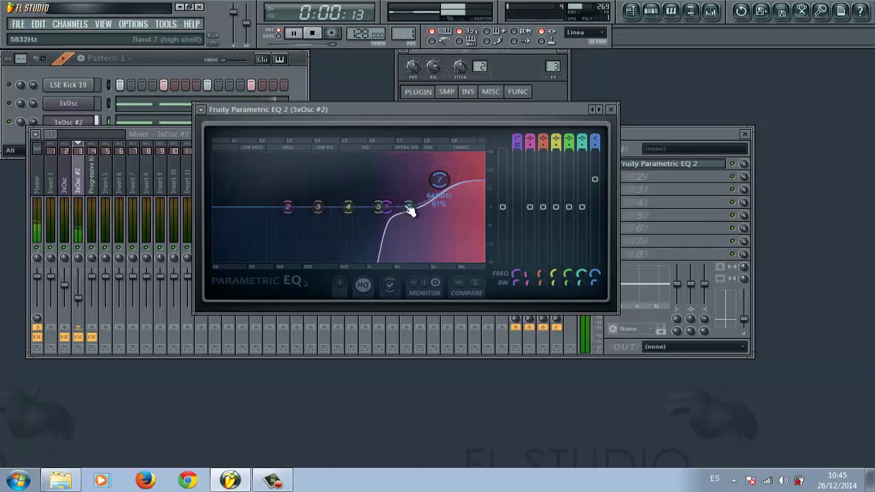
drag(390, 214, 396, 214)
drag(443, 173, 445, 186)
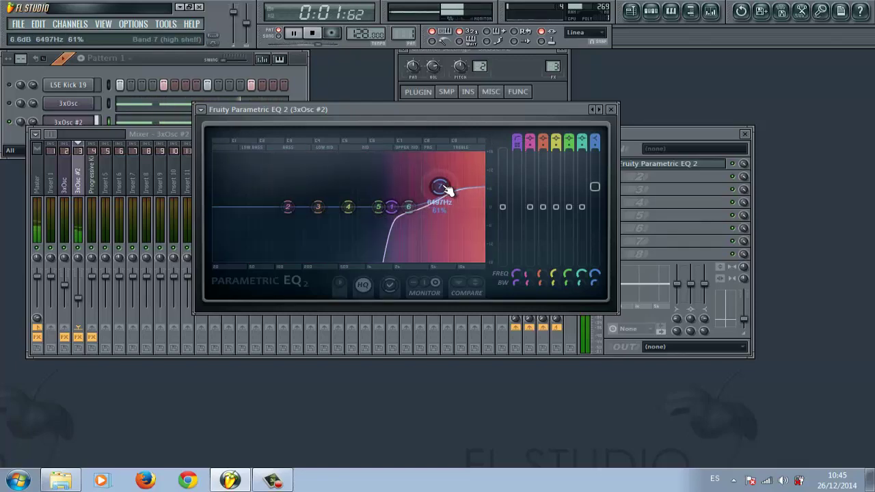
click(611, 110)
Load Soundgoodizer with its default settings in the second effect slot of the 3xOsc #2 insert.
click(609, 178)
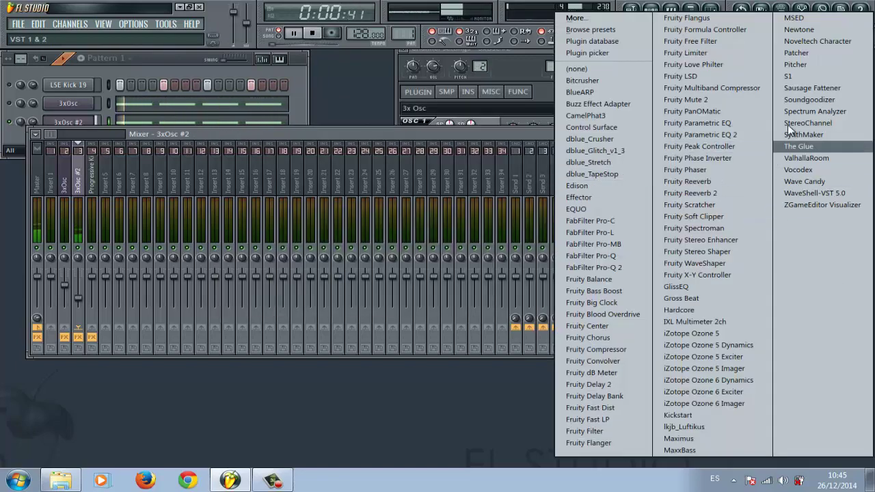
click(826, 99)
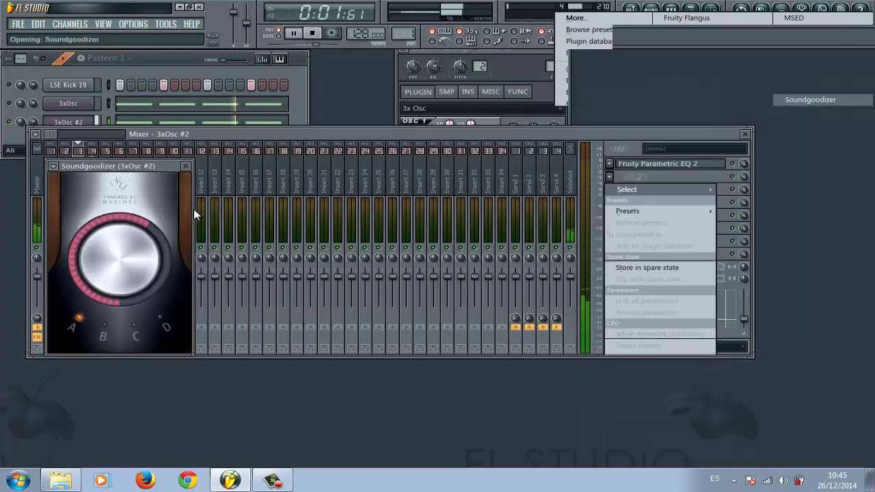
click(186, 166)
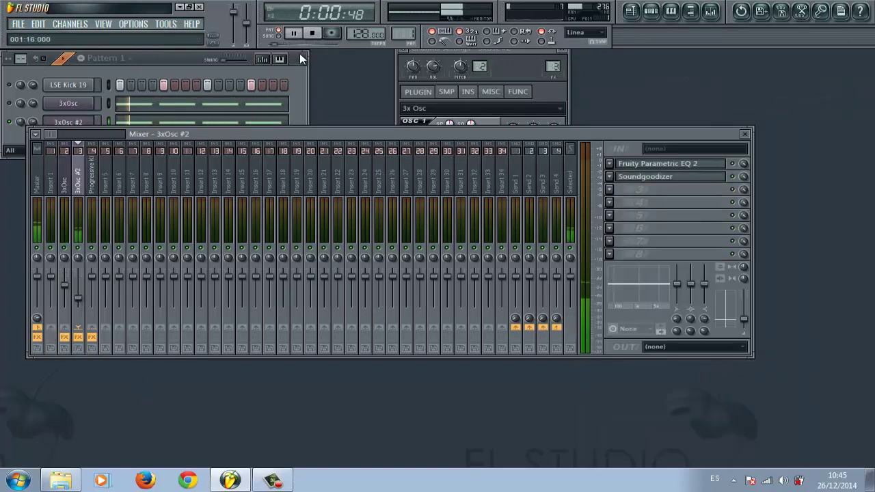
Load Kickstart in the eighth slot of the 3xOsc #2 insert and match the 3xOsc insert's curve and 60% mix.
click(611, 257)
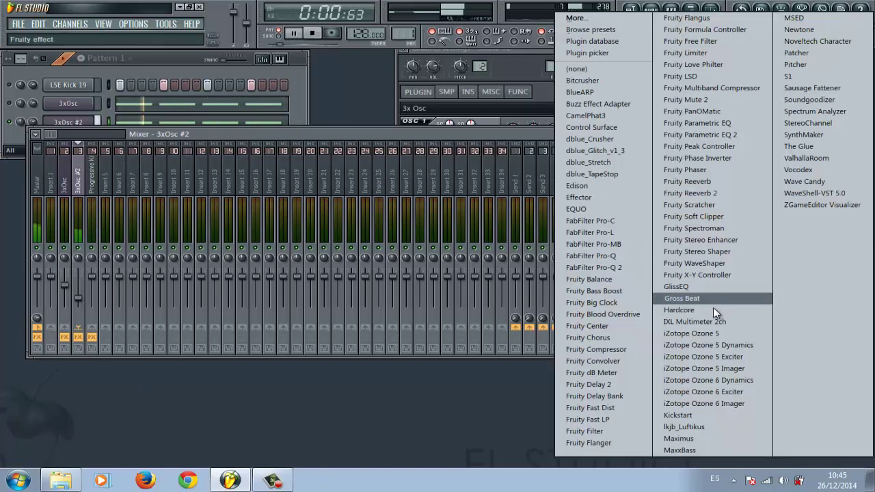
click(702, 420)
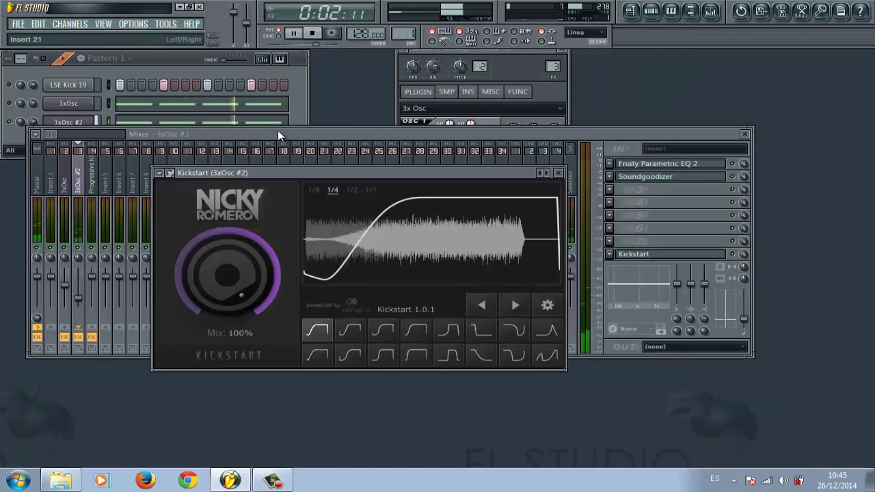
click(70, 191)
click(661, 257)
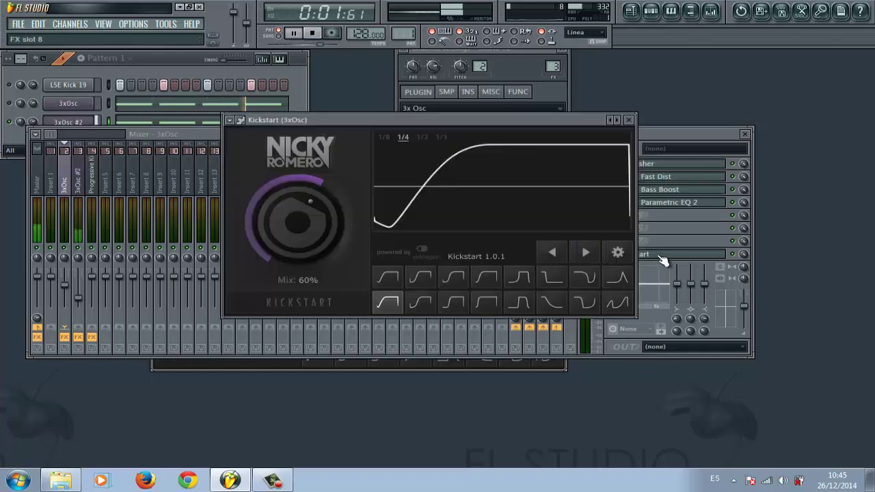
click(232, 364)
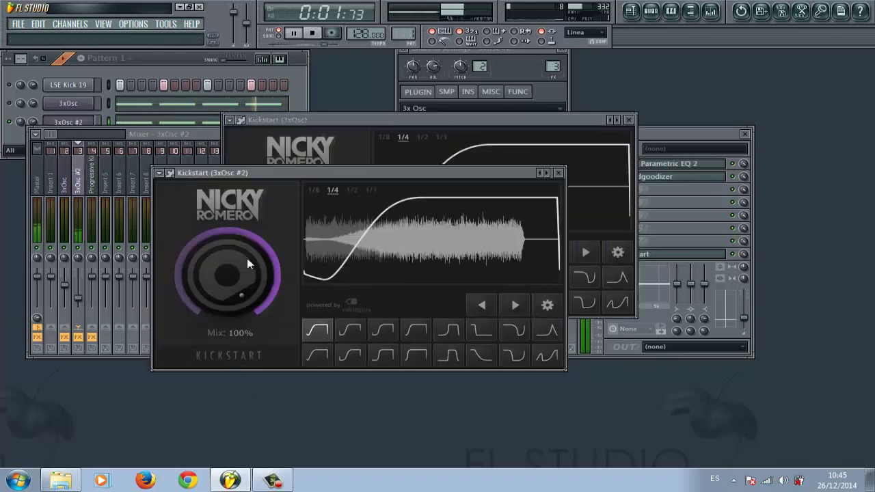
drag(332, 175, 397, 240)
click(381, 419)
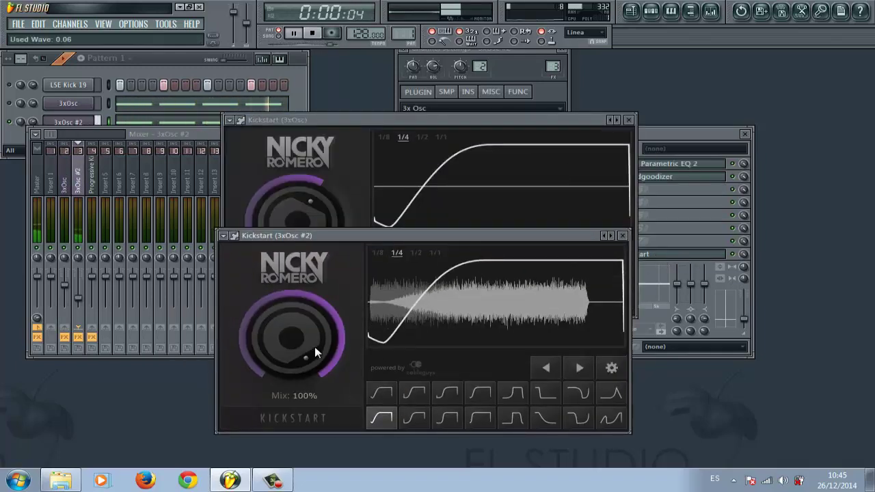
drag(314, 346, 318, 398)
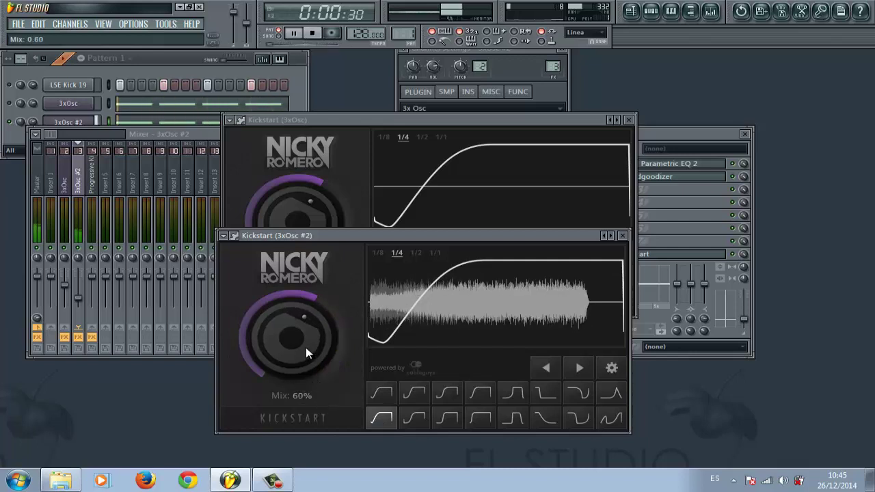
click(622, 235)
click(630, 121)
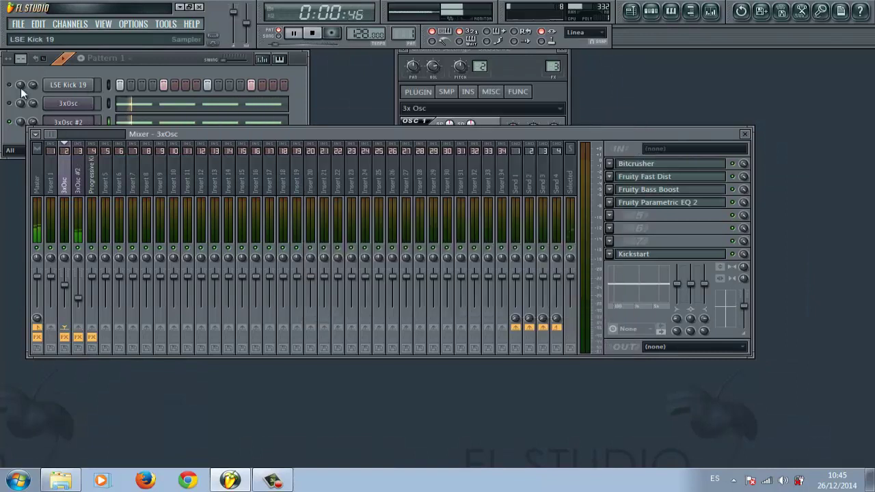
Set the 3xOsc insert's fader to 67% and the 3xOsc #2 insert's to 13%, and unmute the LSE Kick 19 channel.
click(77, 304)
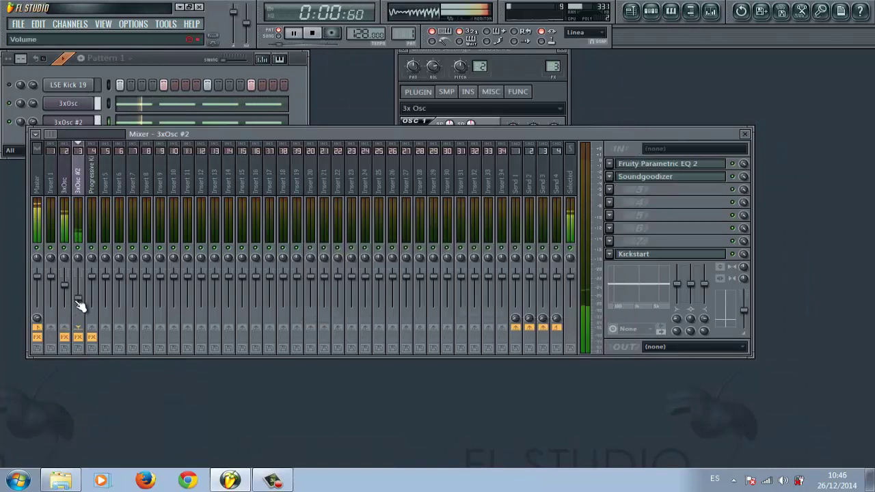
drag(77, 304, 80, 309)
click(66, 284)
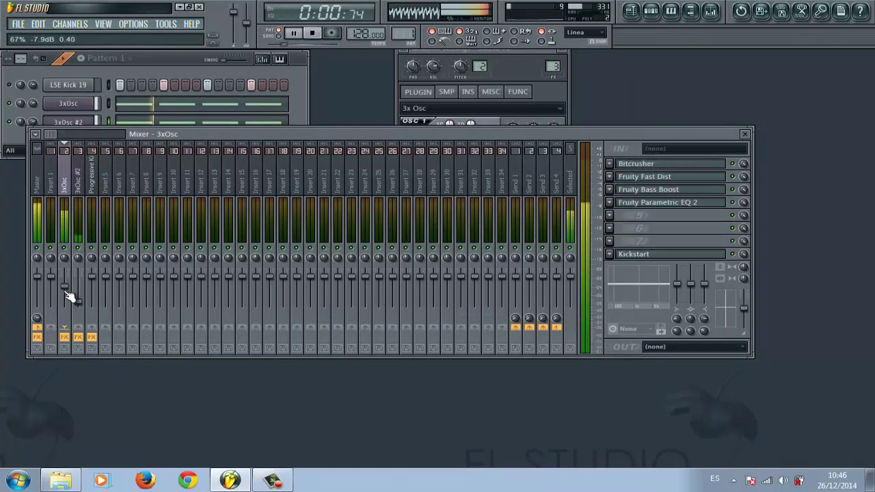
click(81, 304)
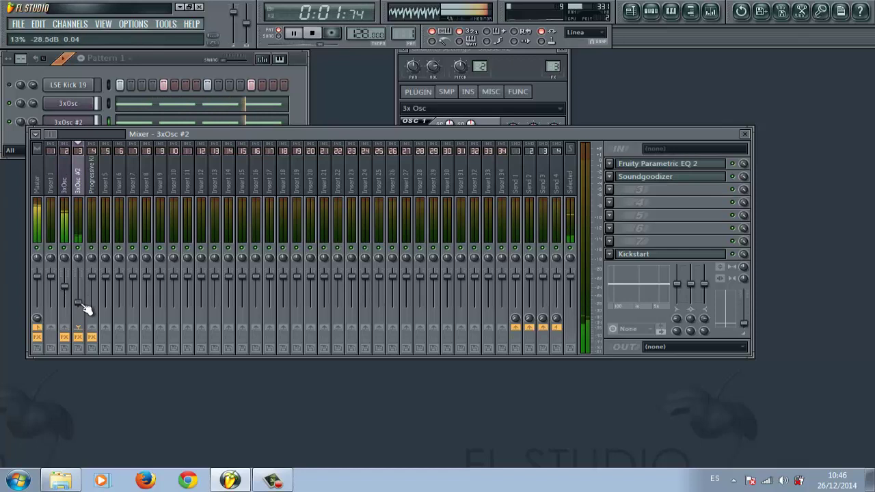
click(10, 85)
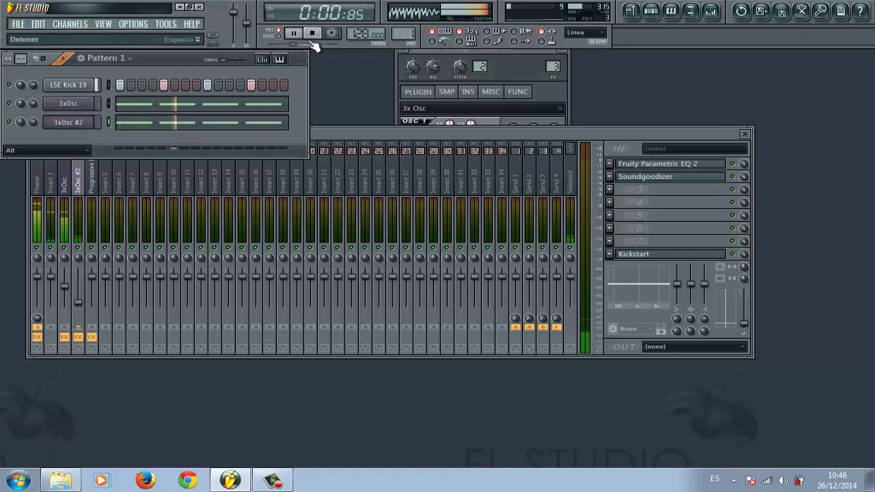
Stop playback and delete the LSE Kick 19 channel from the pattern.
key(space)
right_click(88, 86)
click(133, 247)
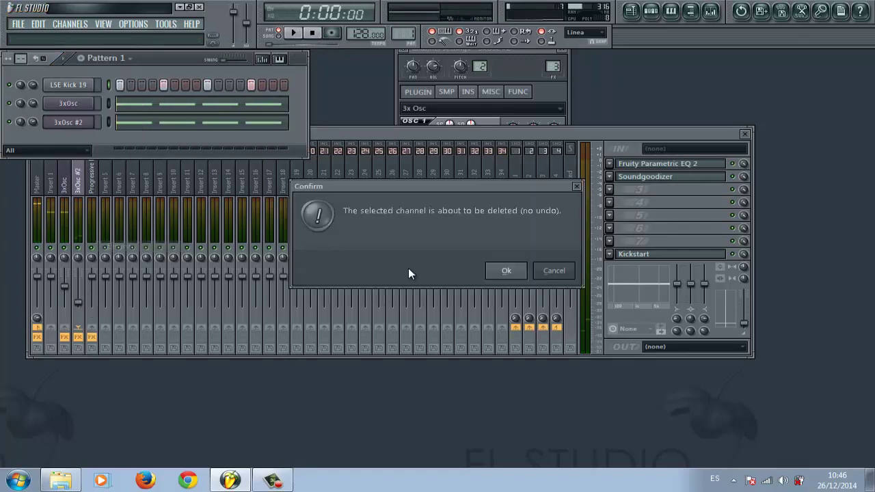
click(506, 276)
Add the LSE Kick 19 sample from the browser as a new channel and shorten its tail with a maximum fade-out.
click(690, 11)
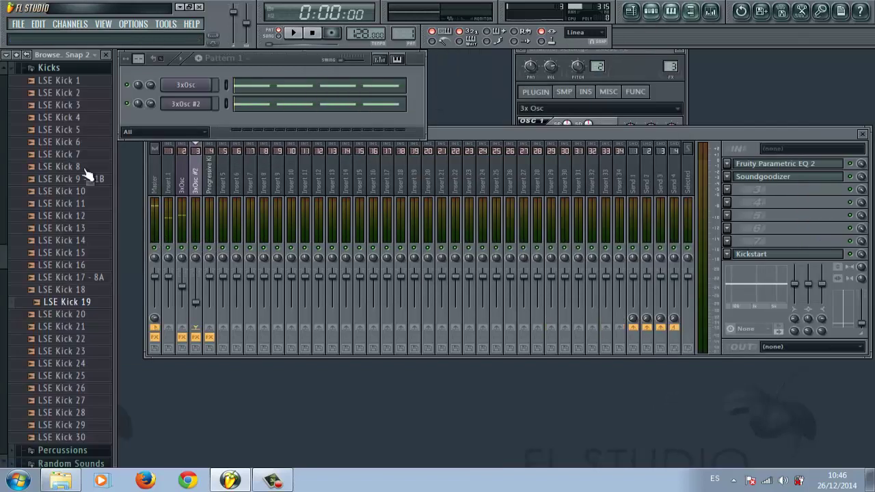
click(80, 291)
click(79, 304)
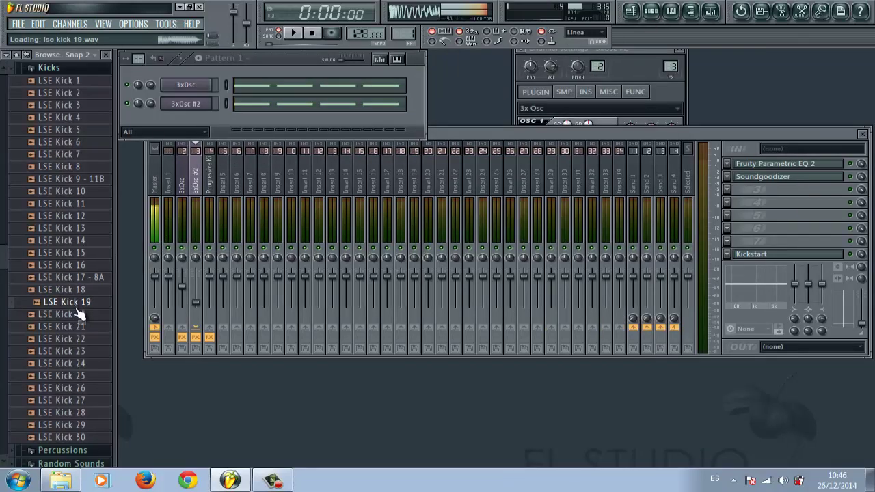
click(70, 307)
drag(70, 308, 175, 80)
click(186, 86)
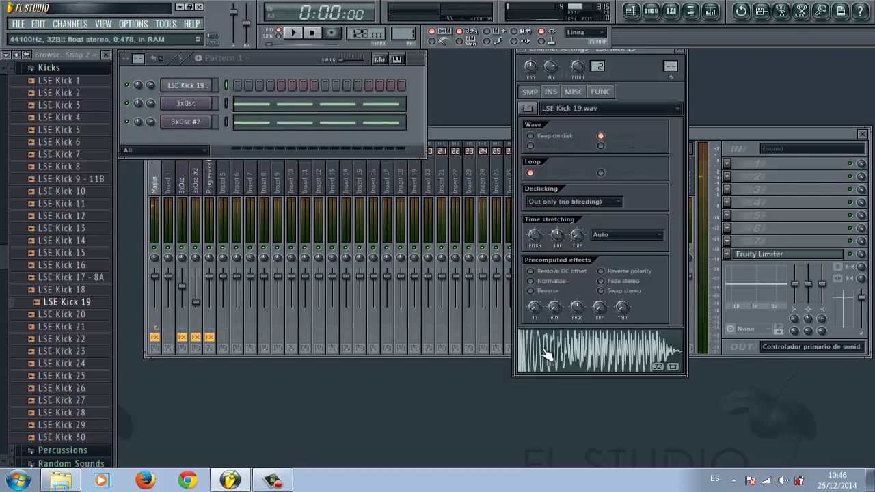
drag(554, 308, 550, 116)
click(553, 354)
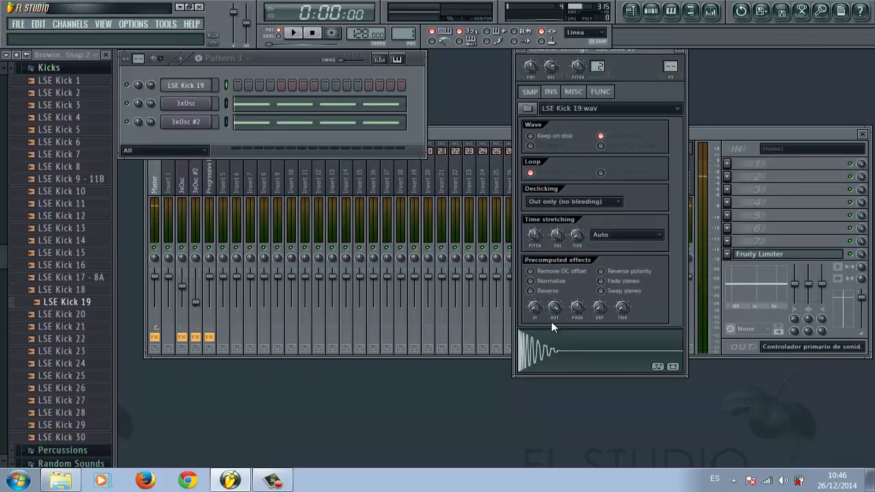
Add the LSE Kick 18 sample as another channel and cut its tail short with the precomputed fade-out.
click(71, 289)
drag(70, 290, 186, 72)
click(106, 55)
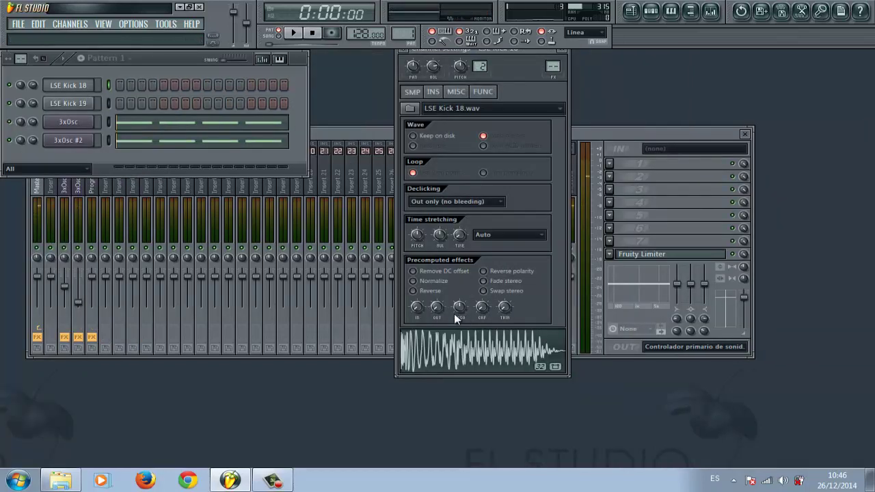
drag(455, 315, 441, 96)
click(432, 351)
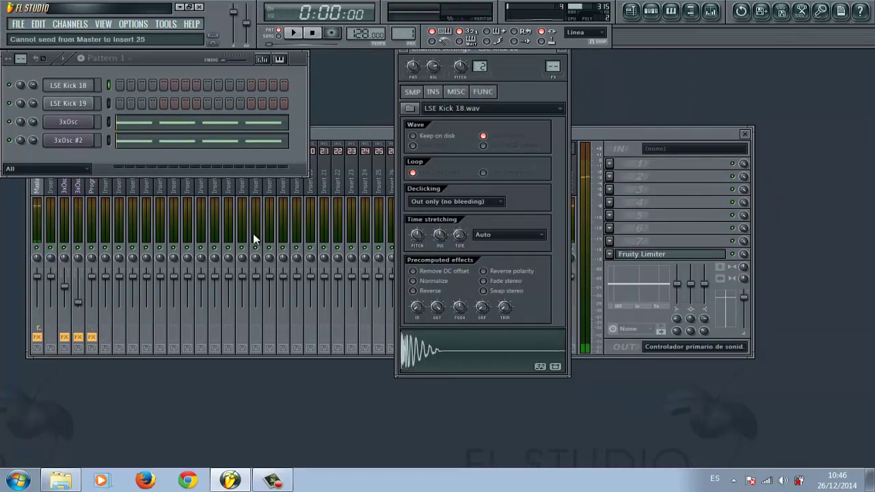
Fill every fourth step for both LSE Kick 18 and LSE Kick 19, and play the pattern.
right_click(94, 93)
click(140, 183)
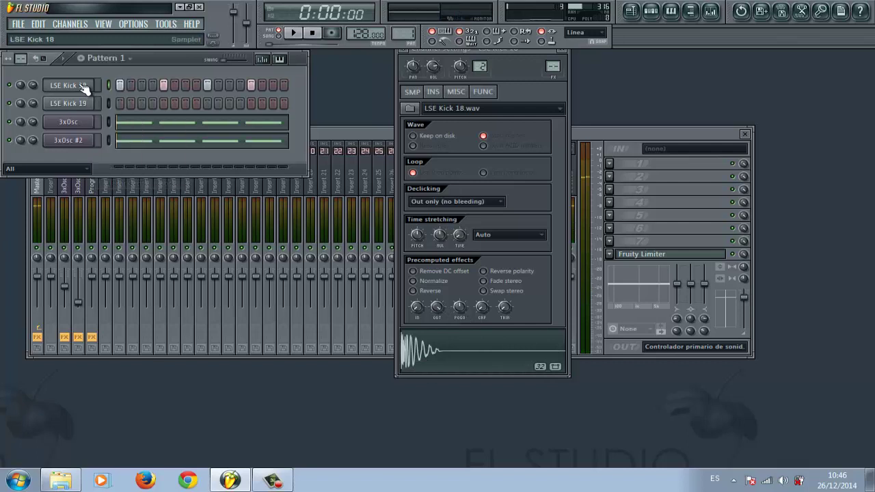
right_click(93, 103)
click(139, 201)
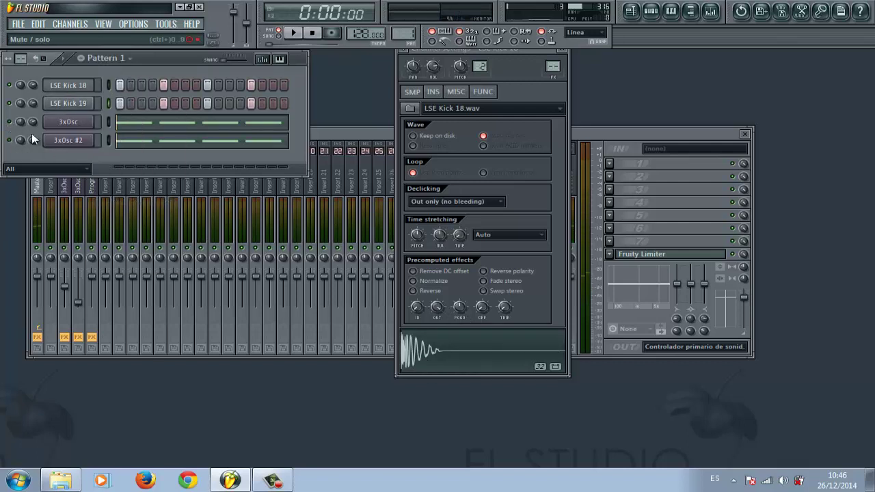
click(299, 33)
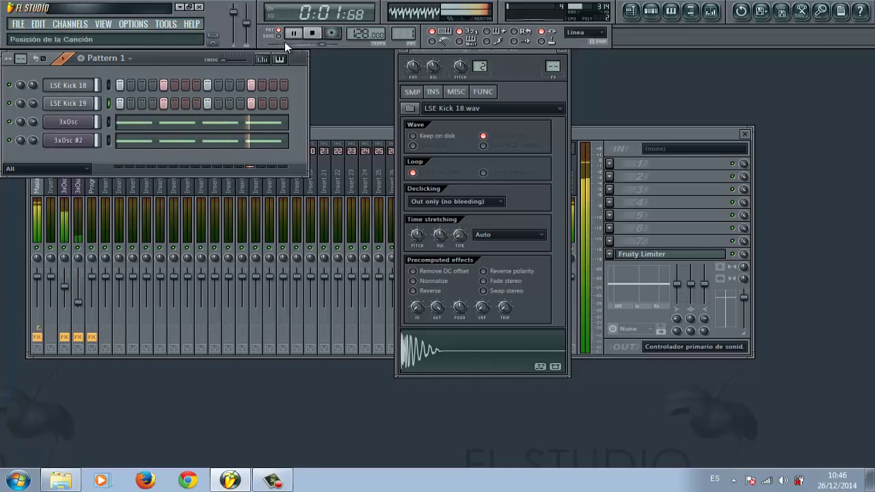
Close the channel settings, link the LSE Kick 19 channel to mixer insert 1 and select the LSE Kick 18 channel.
click(562, 51)
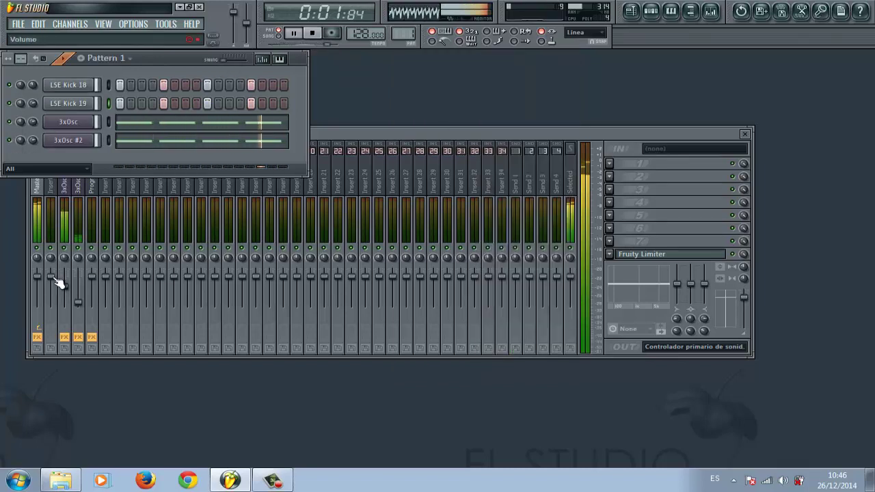
click(55, 186)
key(ctrl+l)
click(109, 85)
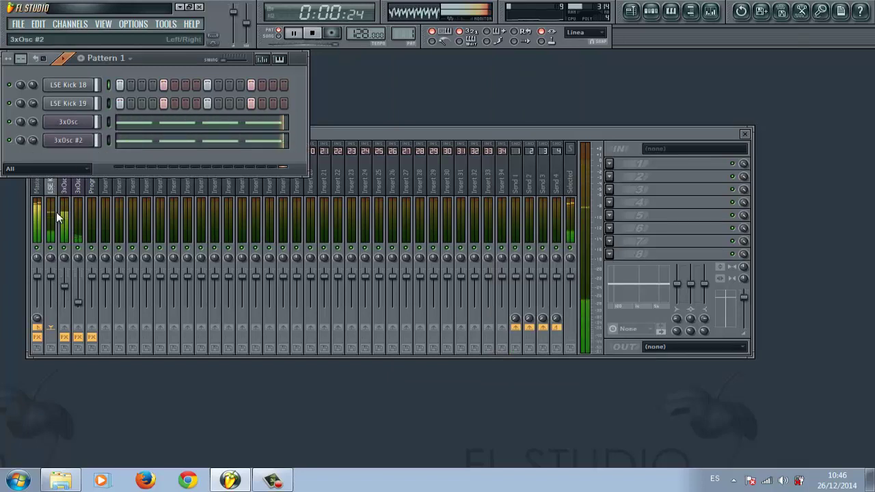
click(55, 191)
Lower the 3xOsc insert's fader to 56%, reduce the 3xOsc #2 insert's slightly and stop playback.
click(69, 295)
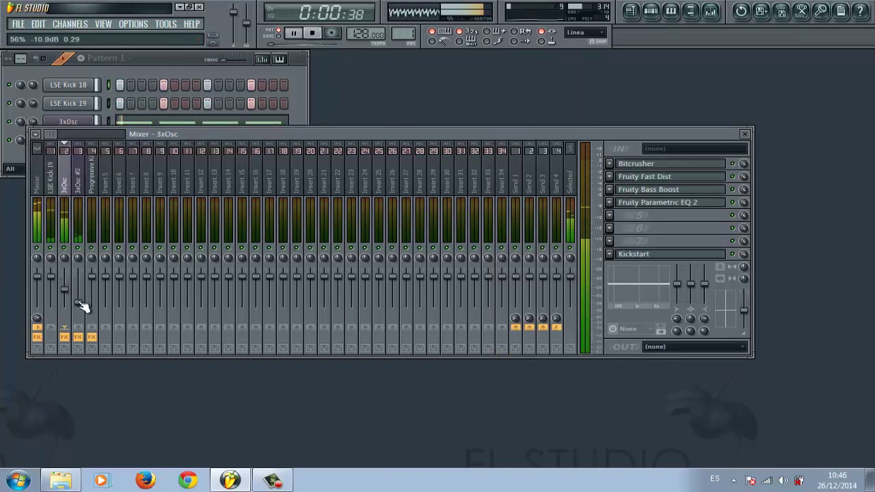
click(81, 307)
click(310, 30)
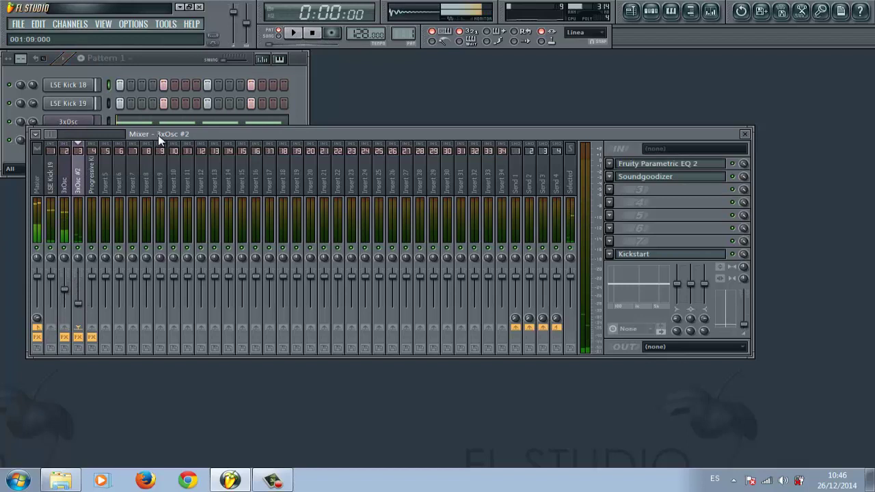
Route the LSE Kick 19, 3xOsc and 3xOsc #2 inserts only to insert 5 and play the pattern with insert 6 selected.
click(56, 191)
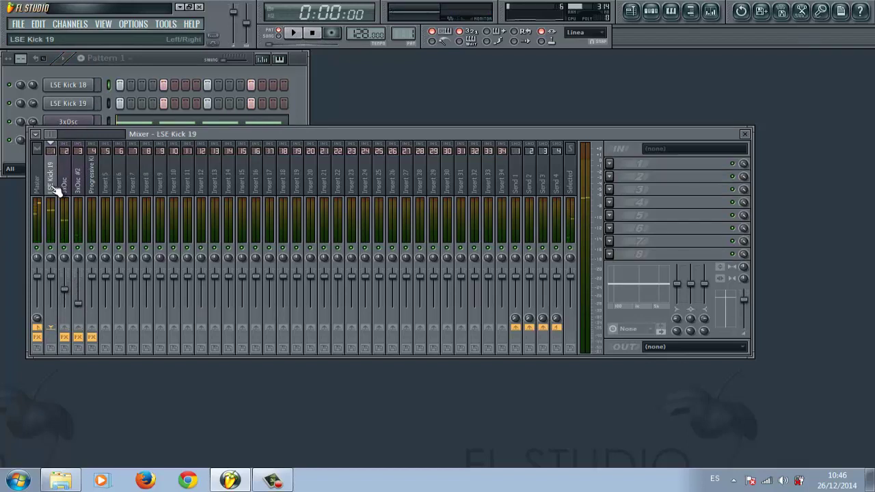
right_click(112, 332)
click(115, 334)
key(Right)
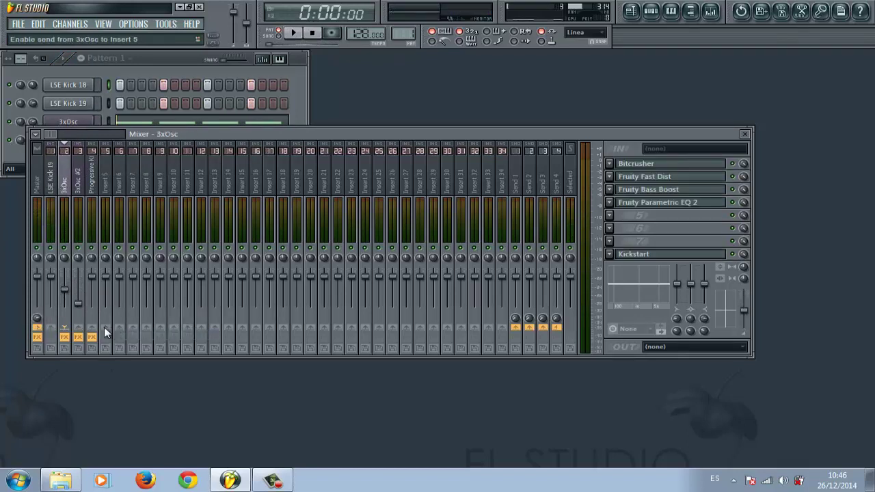
right_click(105, 329)
click(111, 332)
key(Right)
right_click(108, 329)
click(112, 333)
click(121, 184)
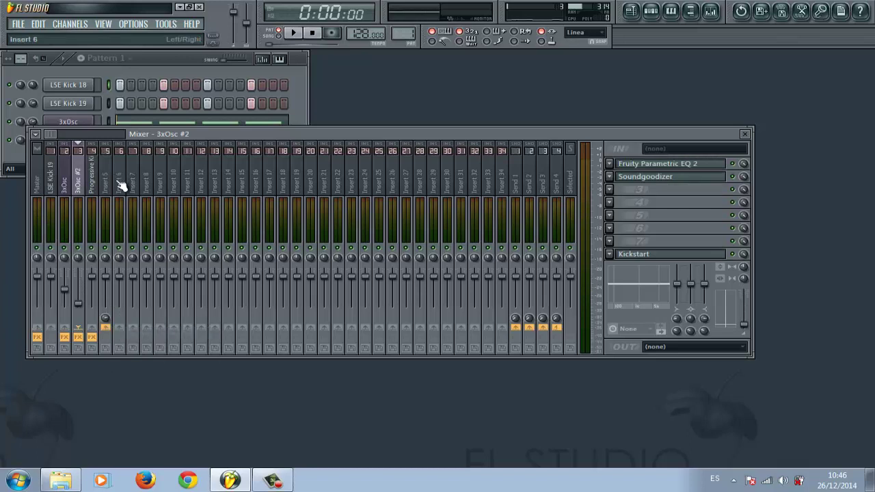
click(295, 33)
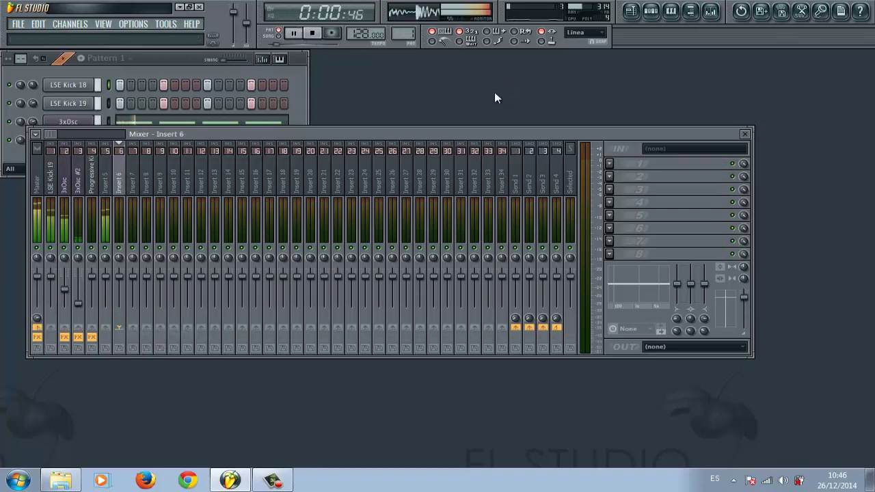
Load Fruity Parametric EQ 2 into the first effect slot of insert 5.
click(113, 188)
click(52, 183)
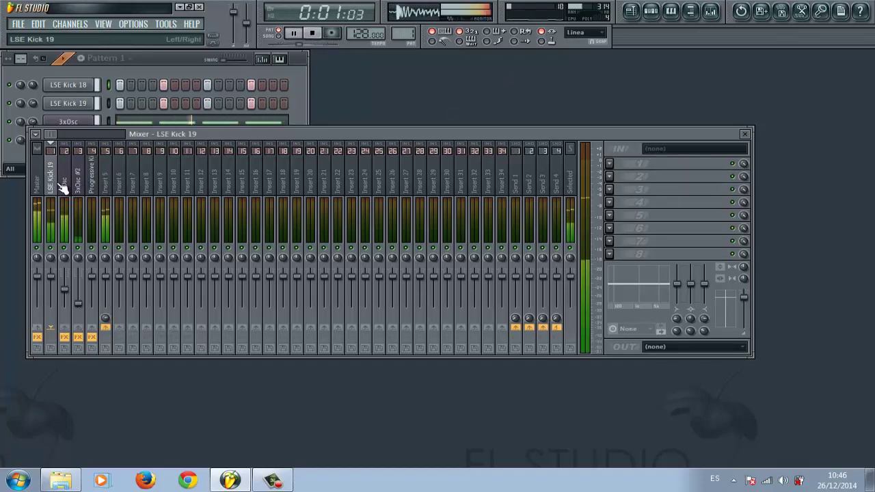
click(64, 185)
click(78, 184)
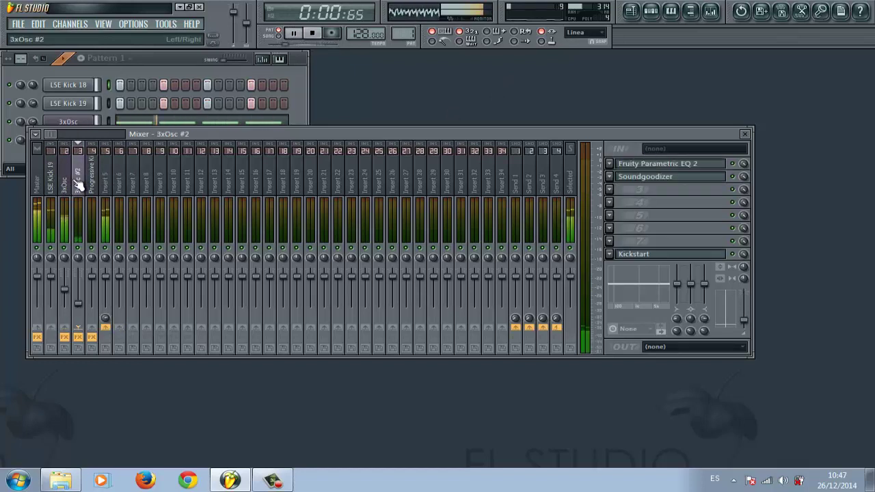
click(115, 182)
click(639, 165)
click(732, 138)
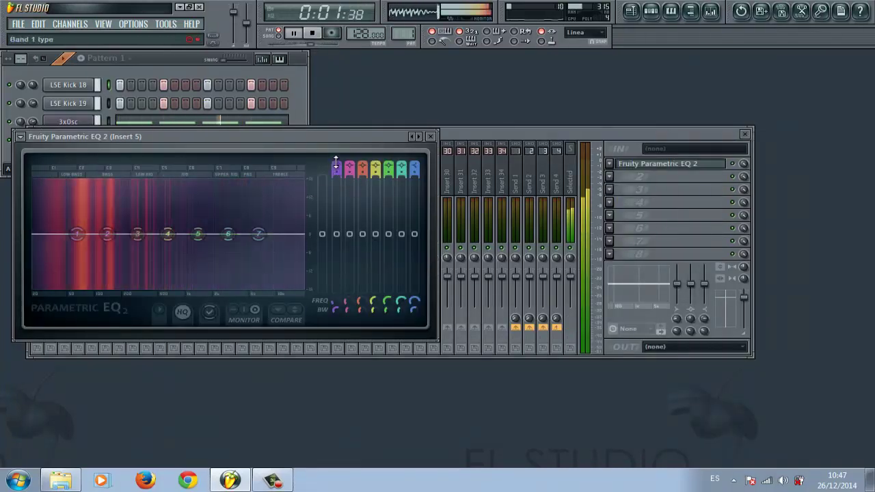
Shape insert 5's EQ with slight boosts on bands 1 and 3 and a slight cut on band 2, and close it.
drag(77, 234, 153, 231)
drag(183, 224, 156, 228)
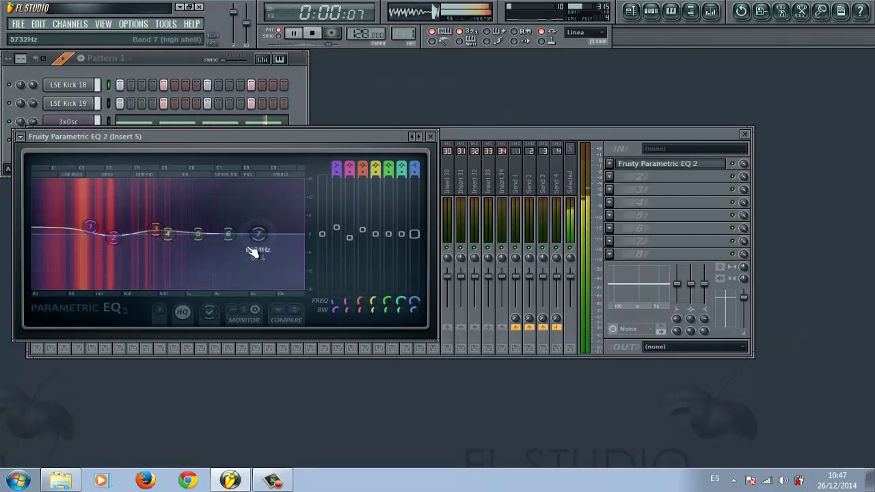
drag(256, 240, 251, 244)
click(431, 136)
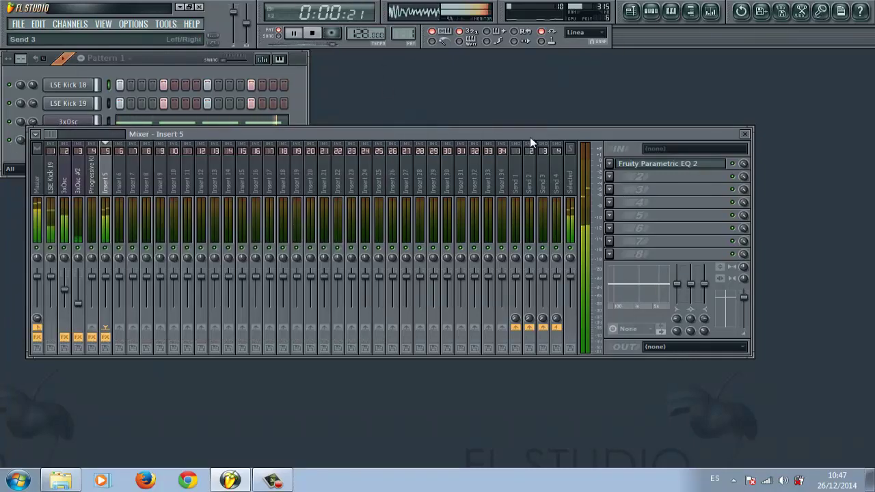
Load Fruity Compressor into the second effect slot of insert 5, reposition its window and stop playback.
click(610, 176)
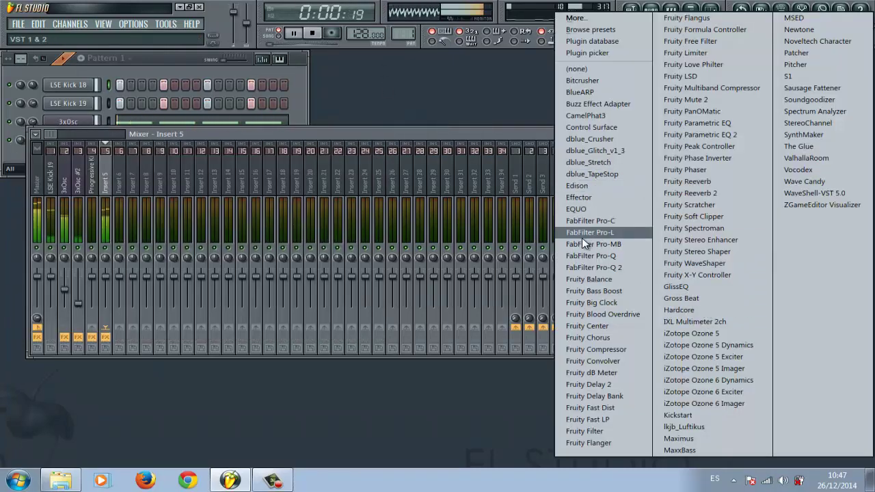
click(618, 354)
drag(289, 166, 451, 145)
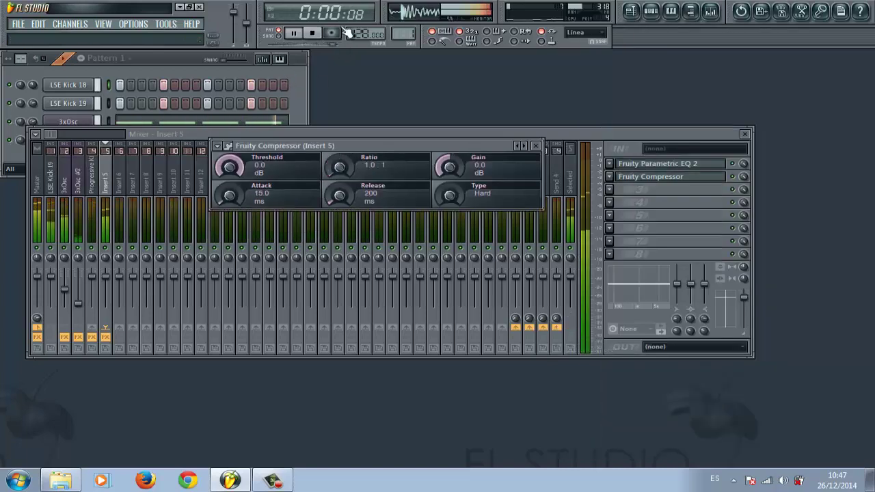
click(312, 33)
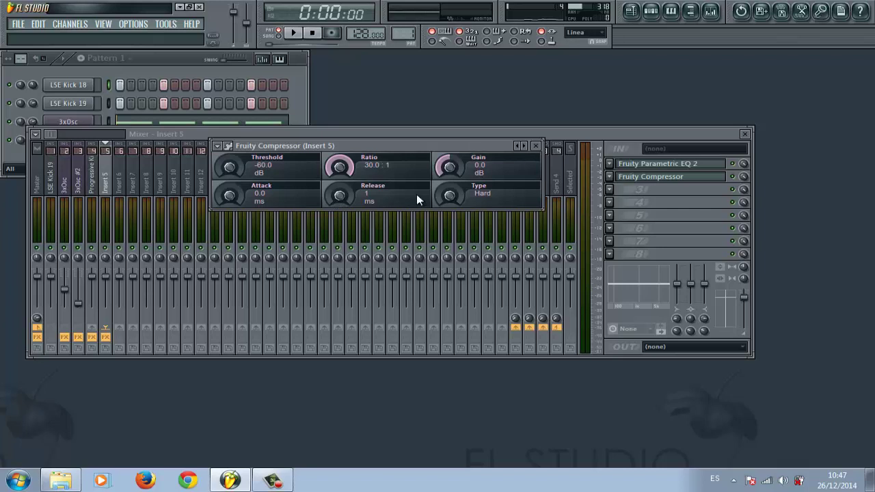
Set the compressor's attack to 14.1 ms and release to 173 ms while the pattern plays, and stop playback.
click(294, 36)
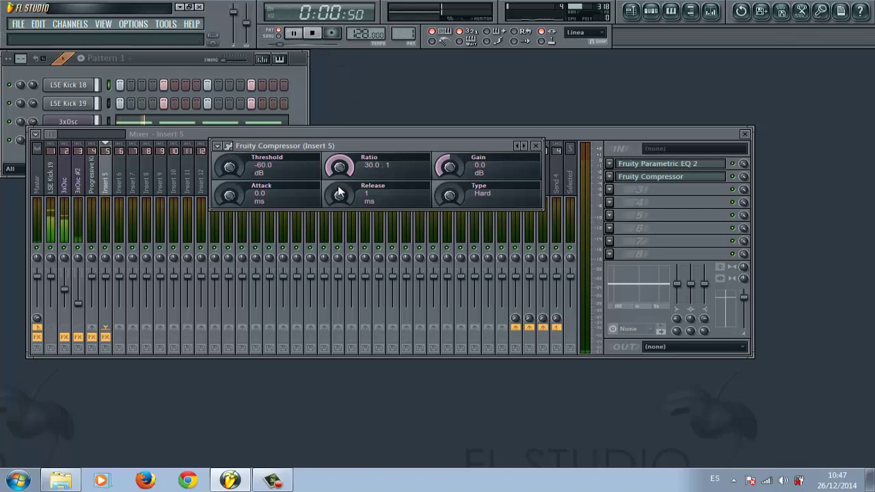
drag(234, 197, 228, 191)
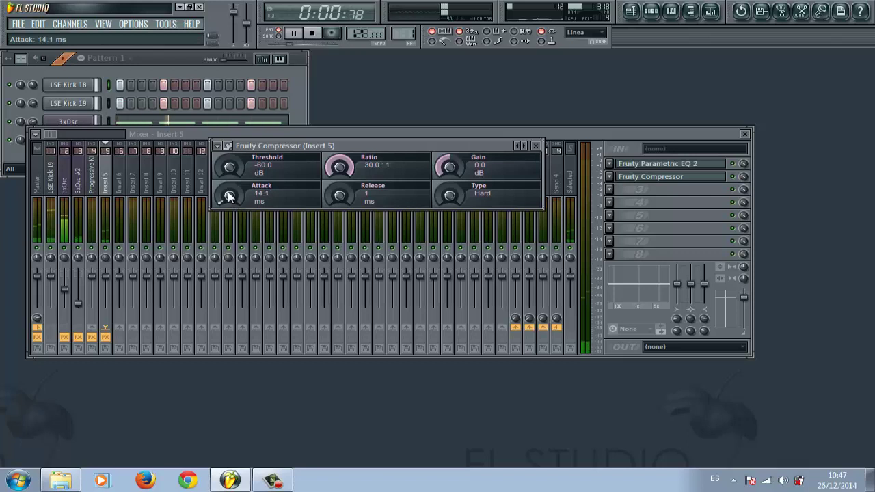
drag(336, 193, 331, 186)
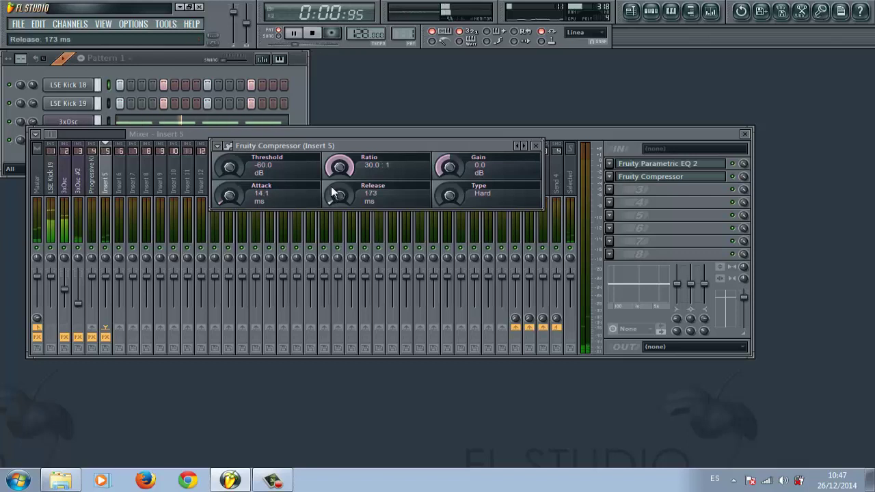
key(space)
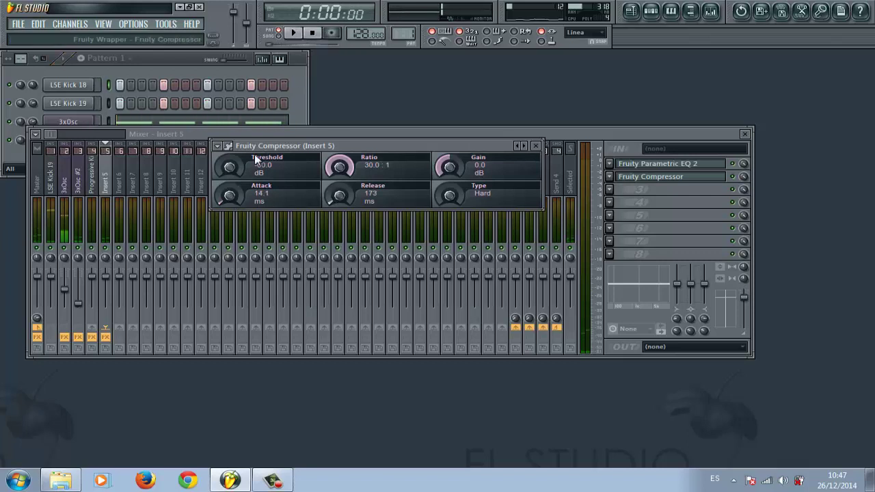
Set the compressor's ratio to 5.7:1 and its threshold to -23.2 dB while the pattern plays, and close it.
drag(254, 157, 313, 44)
key(space)
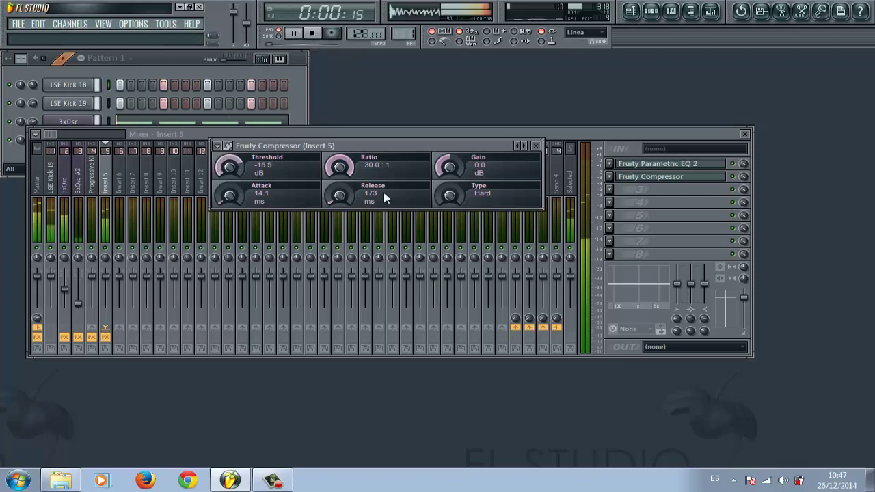
drag(340, 196, 356, 288)
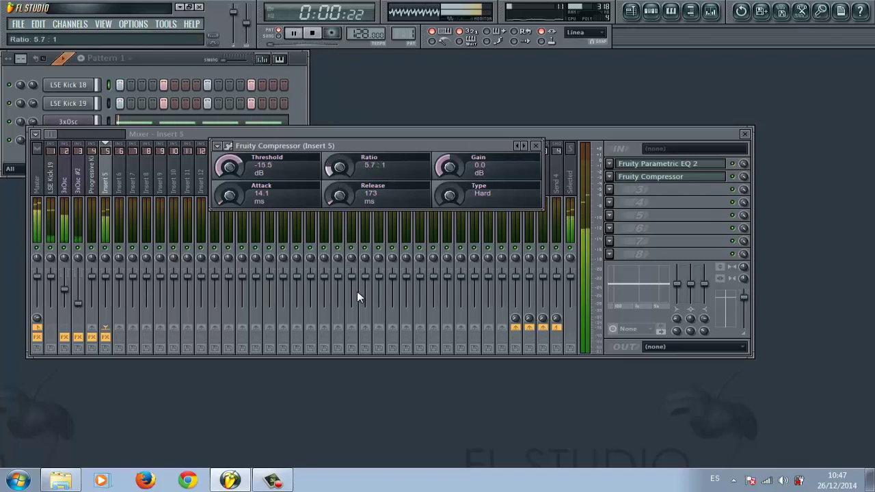
drag(210, 159, 238, 174)
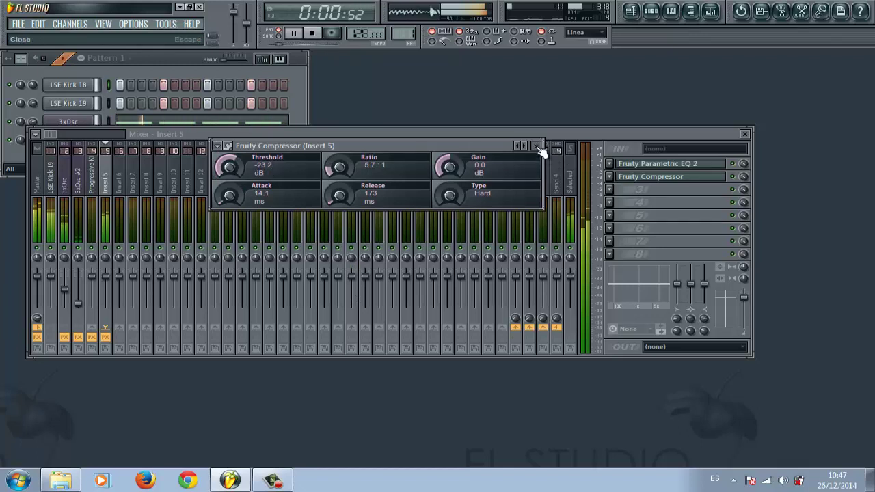
click(535, 146)
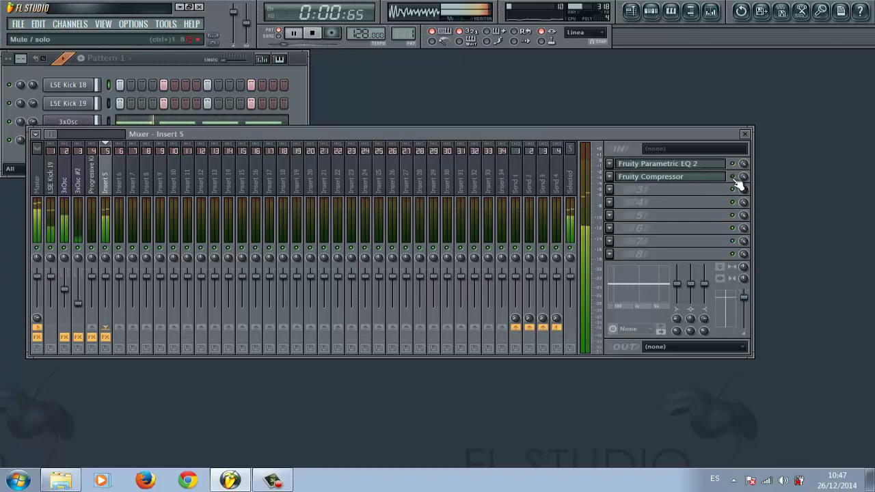
Reopen insert 5's compressor, set its gain to 3.3 dB and threshold to -16.6 dB, and close it.
click(712, 181)
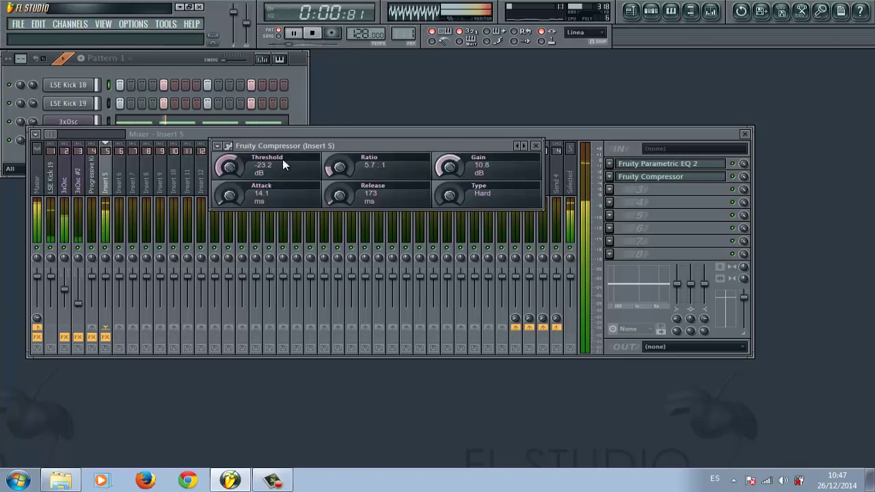
drag(455, 171, 447, 188)
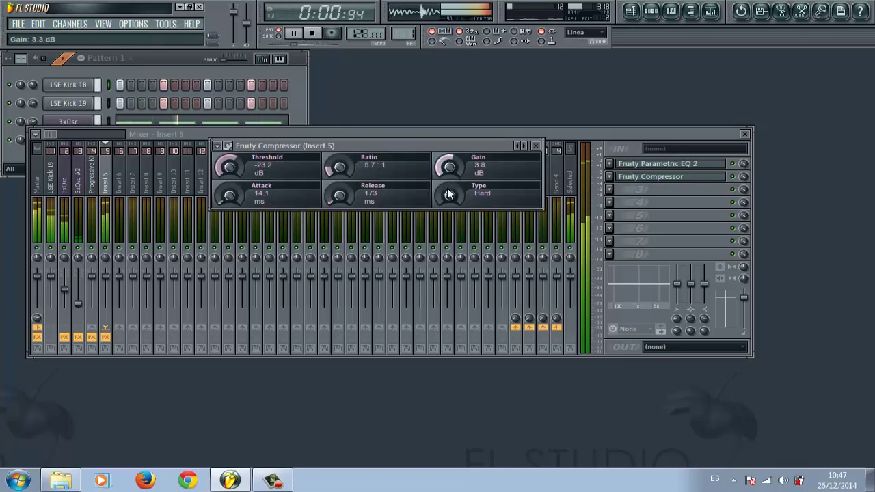
drag(231, 167, 231, 147)
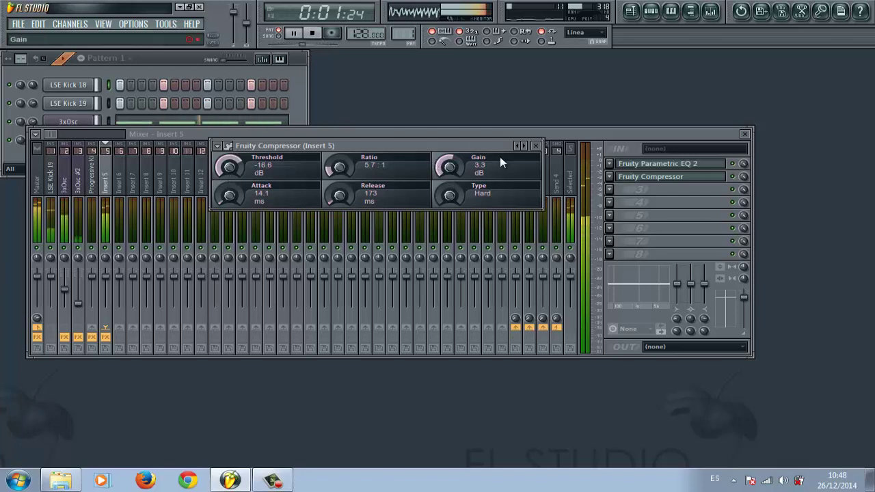
click(536, 146)
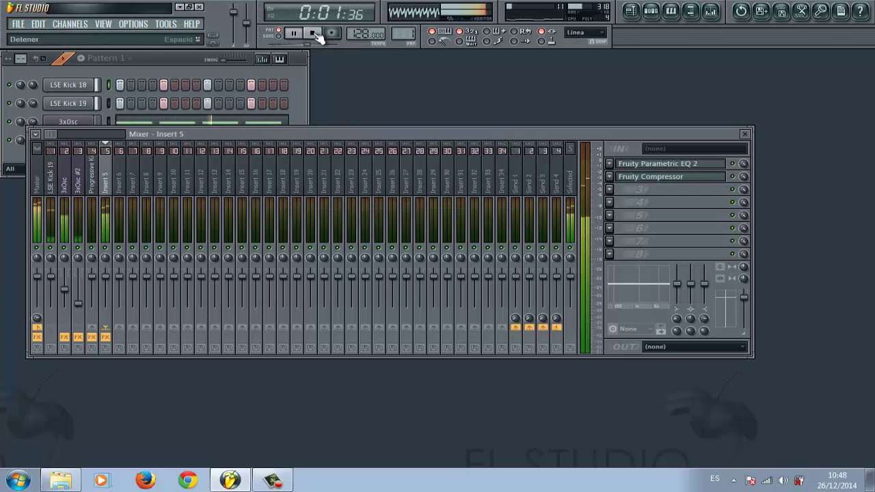
Look over the 3xOsc insert's effects and remove Fruity Compressor from insert 5.
click(64, 188)
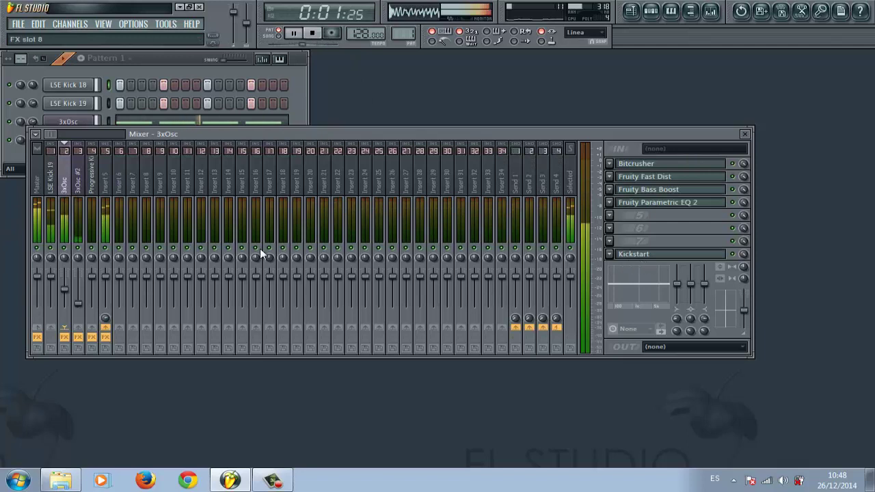
click(629, 120)
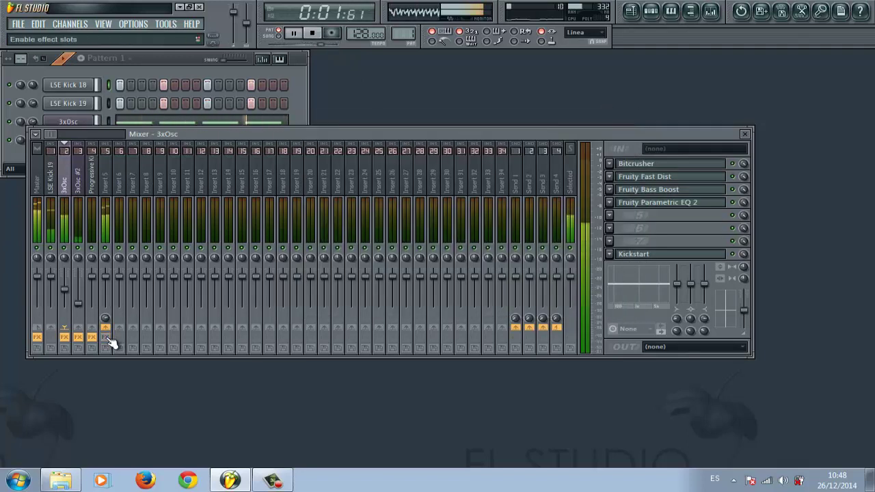
click(106, 184)
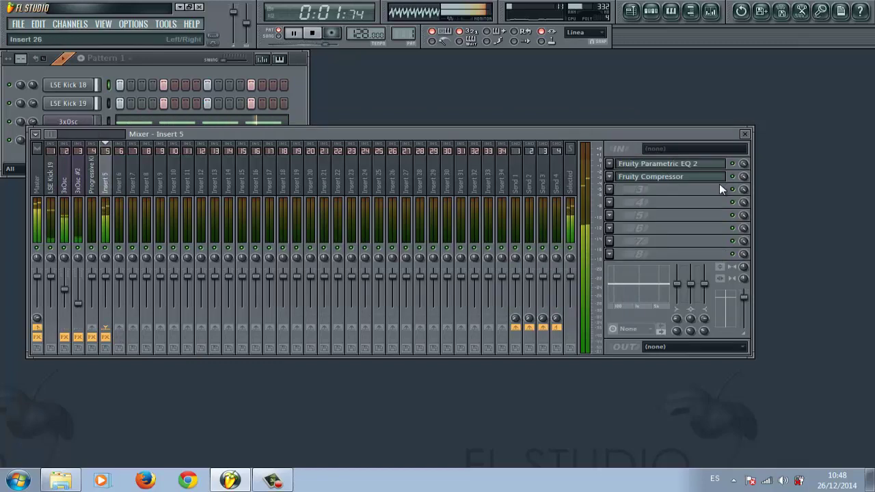
click(609, 177)
click(622, 187)
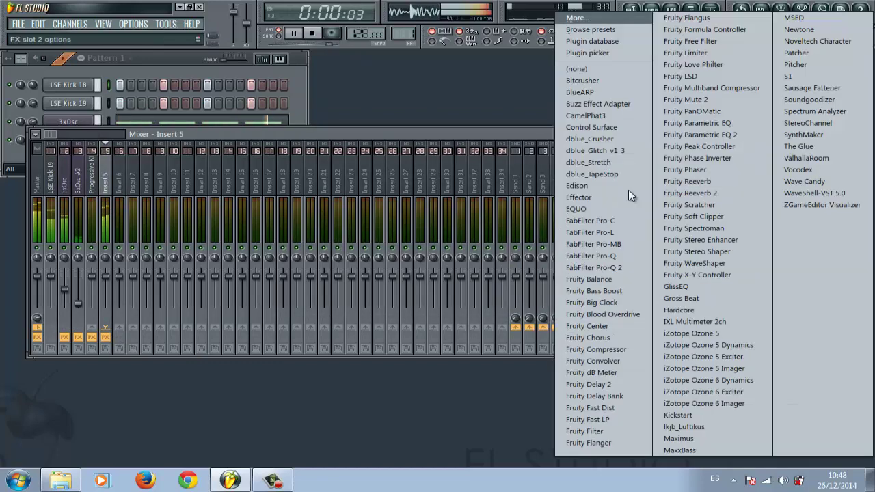
click(593, 70)
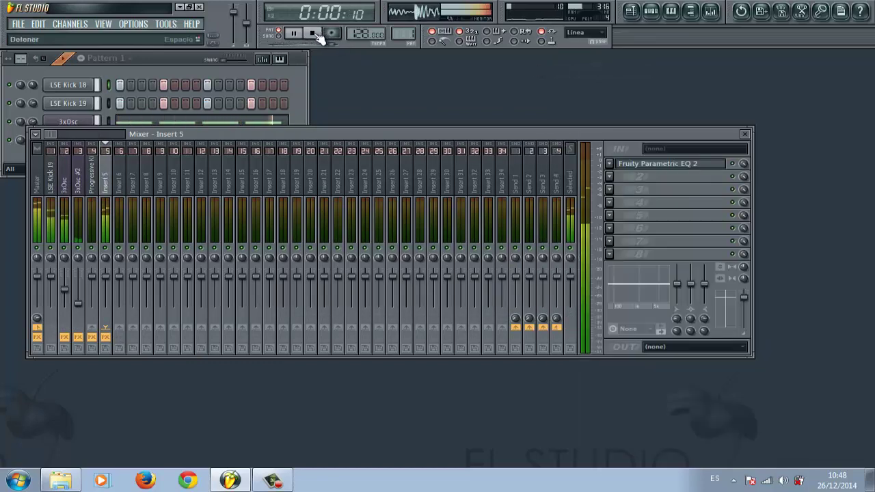
Stop playback, bypass the effects on inserts 2 to 5, and play the unprocessed pattern briefly.
click(314, 35)
click(190, 70)
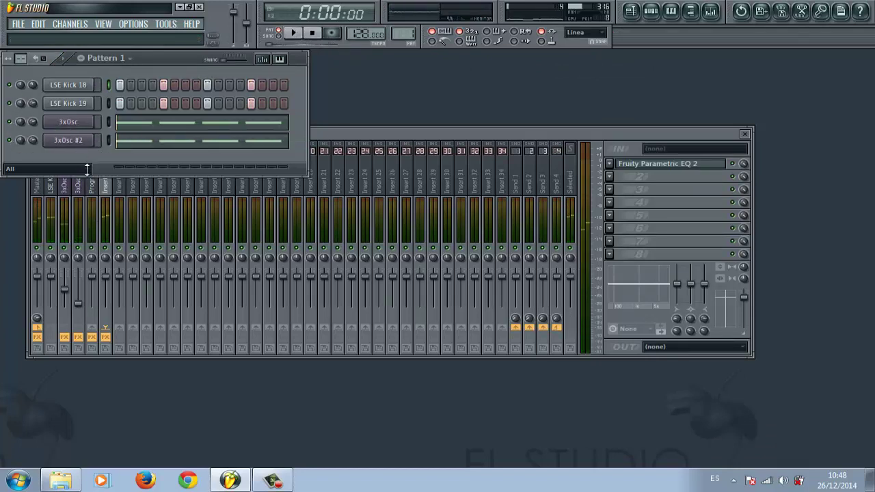
click(65, 337)
click(78, 337)
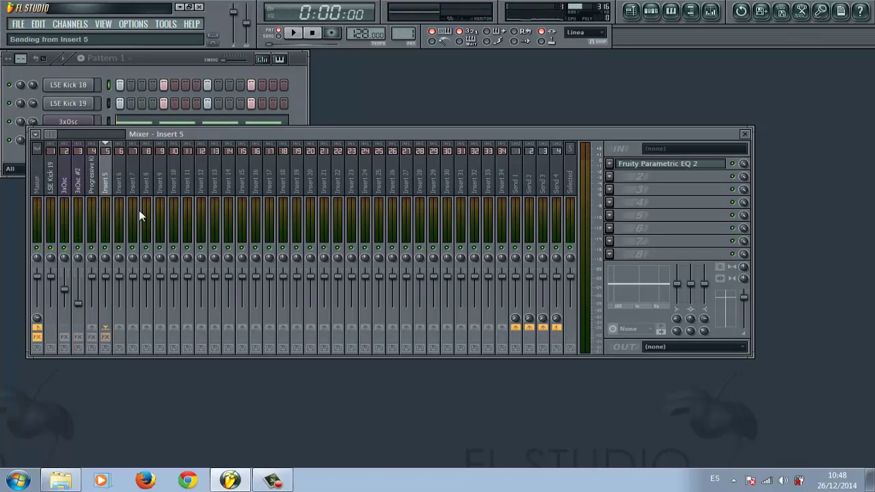
click(292, 32)
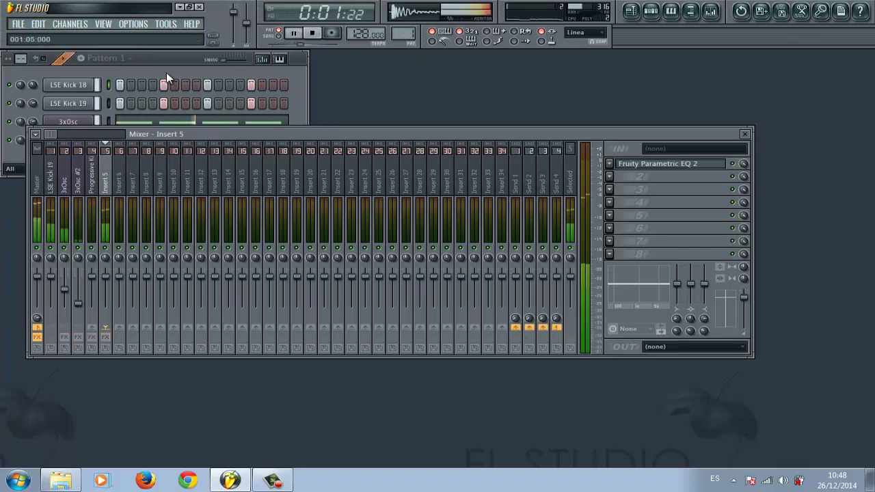
click(312, 33)
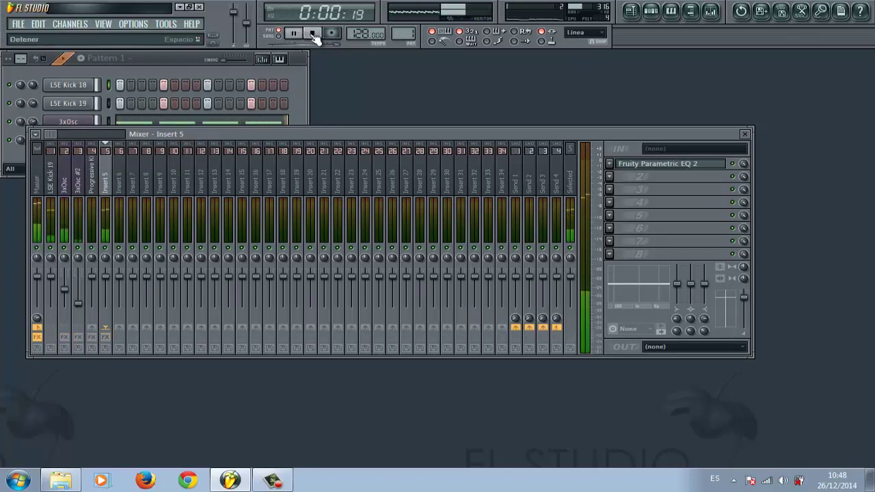
Re-enable the effects on inserts 2 to 5, play the processed pattern briefly, and bring the channel rack to the front.
click(65, 338)
click(105, 337)
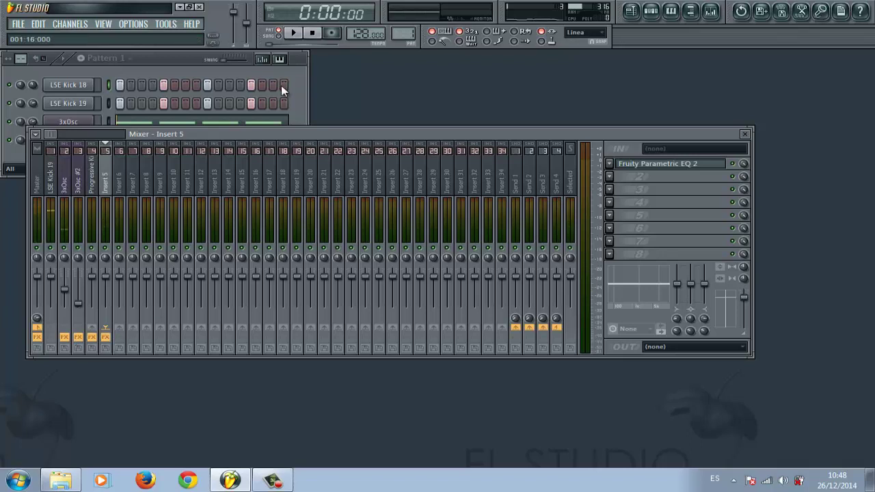
click(292, 33)
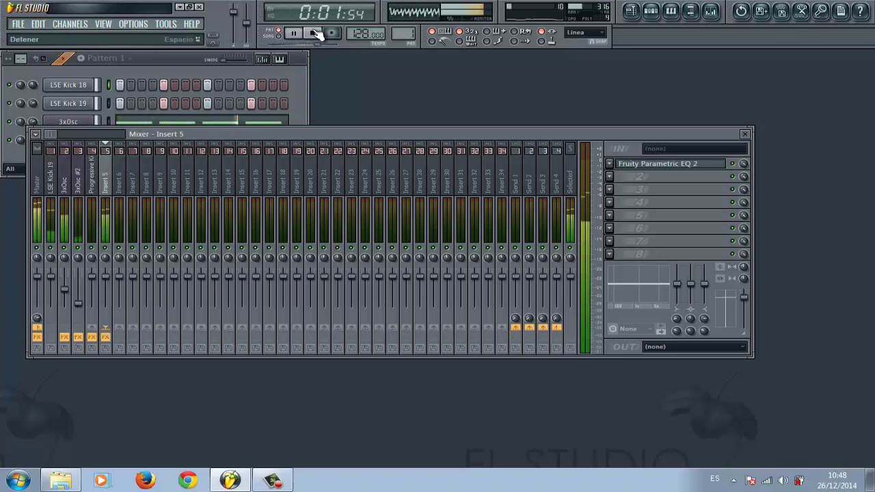
click(313, 33)
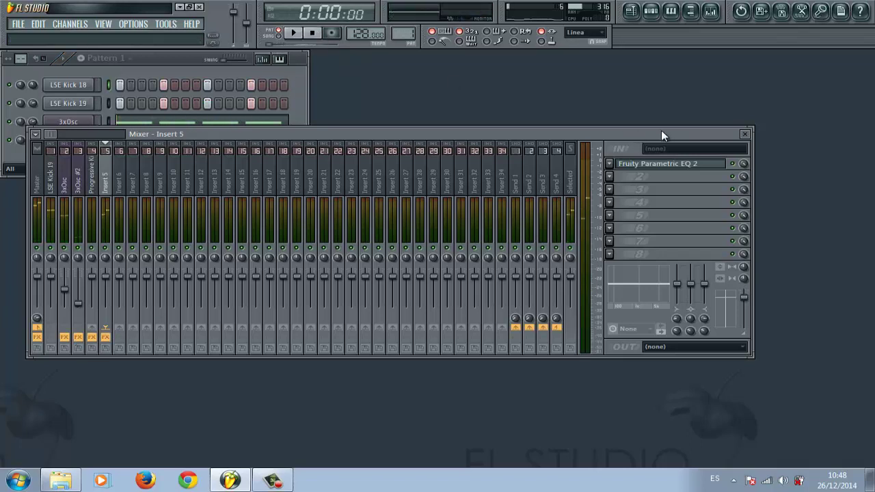
click(176, 64)
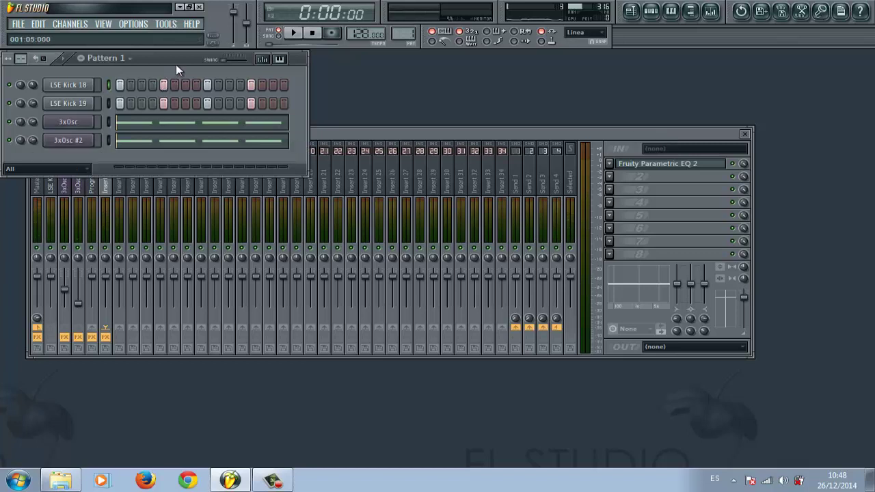